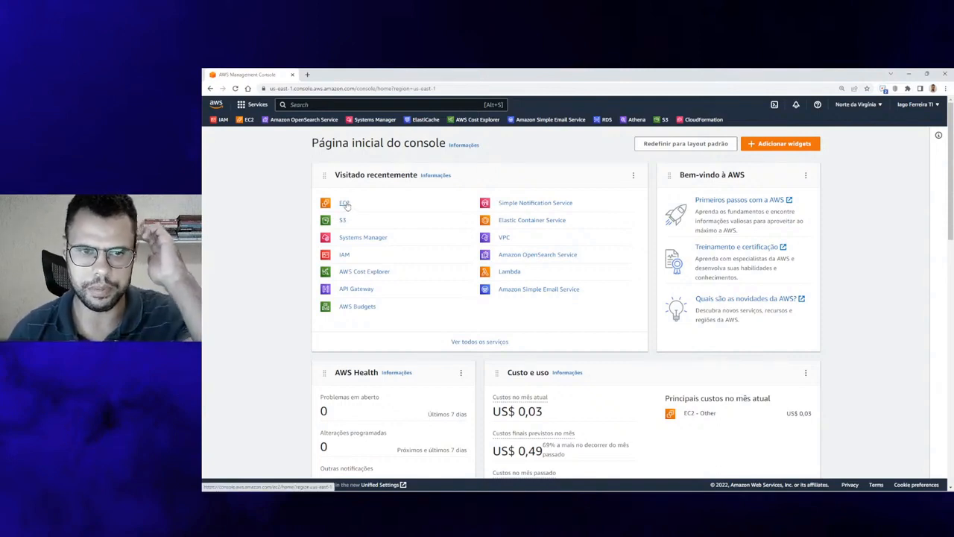
Open the EC2 service from Recently visited on the Console Home page
{"action": "left_click", "coordinate": [345, 203]}
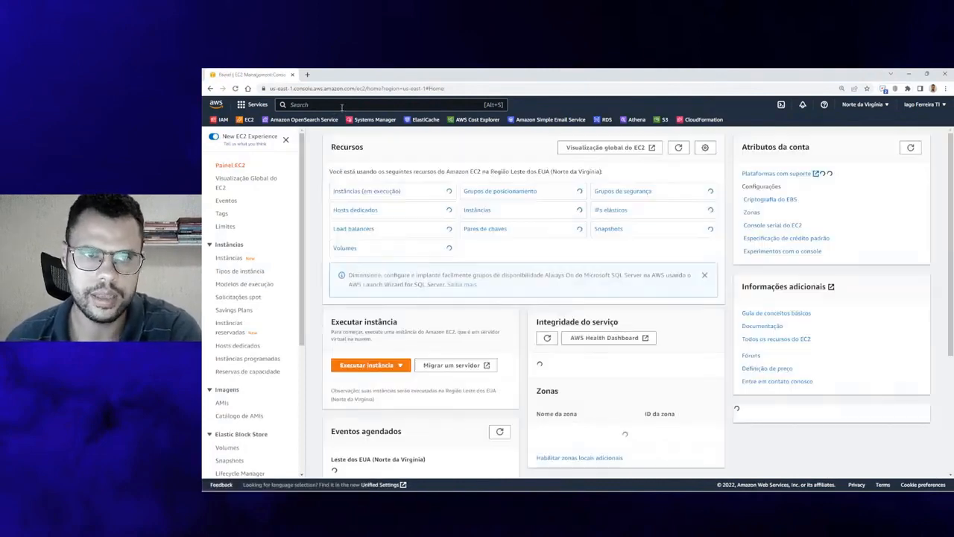
Search for 'ec2', go to EC2, and open the running instances list, currently empty
{"action": "left_click", "coordinate": [342, 105]}
{"action": "type", "text": "ec2"}
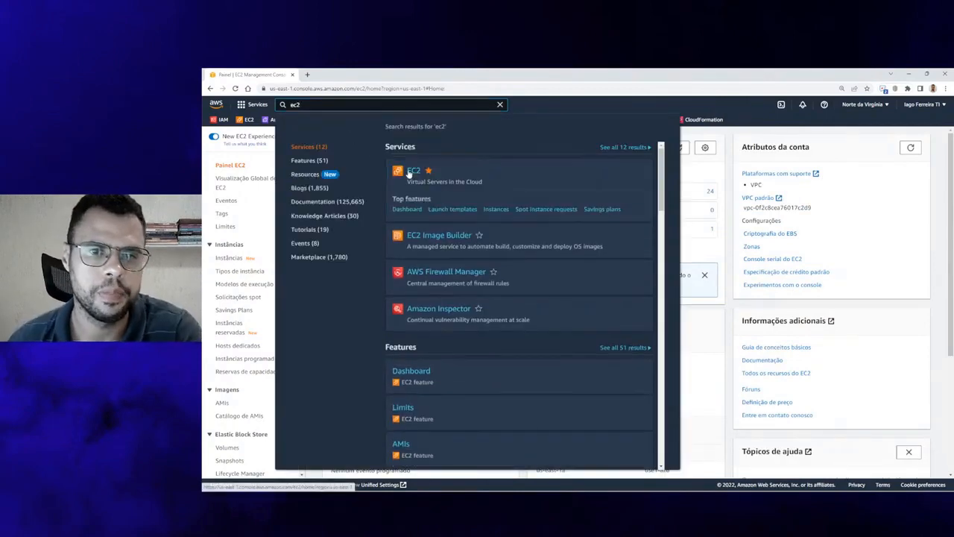
{"action": "left_click", "coordinate": [409, 173]}
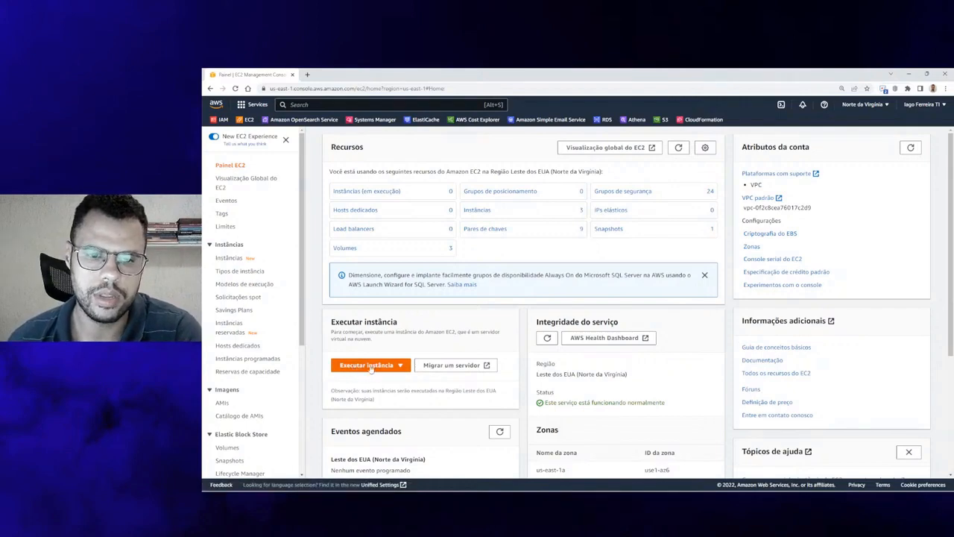
{"action": "left_click", "coordinate": [377, 191]}
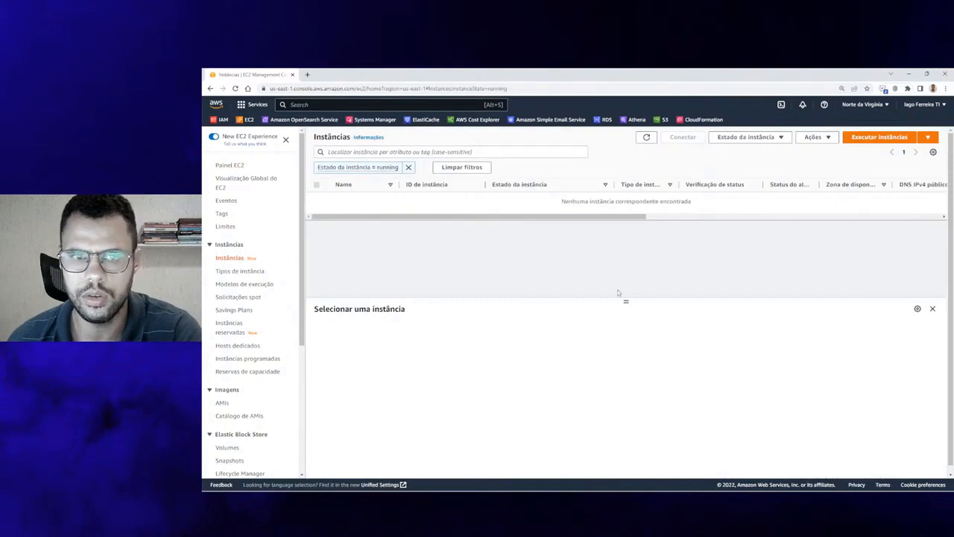
Start a new instance launch, name it 'live 41', and scroll to the AMI section
{"action": "left_click", "coordinate": [863, 141]}
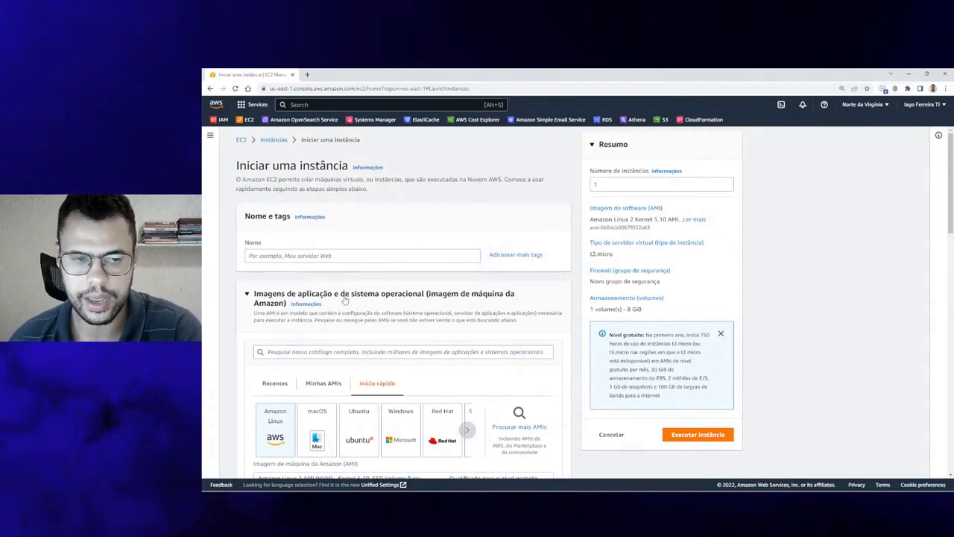
{"action": "left_click", "coordinate": [339, 254]}
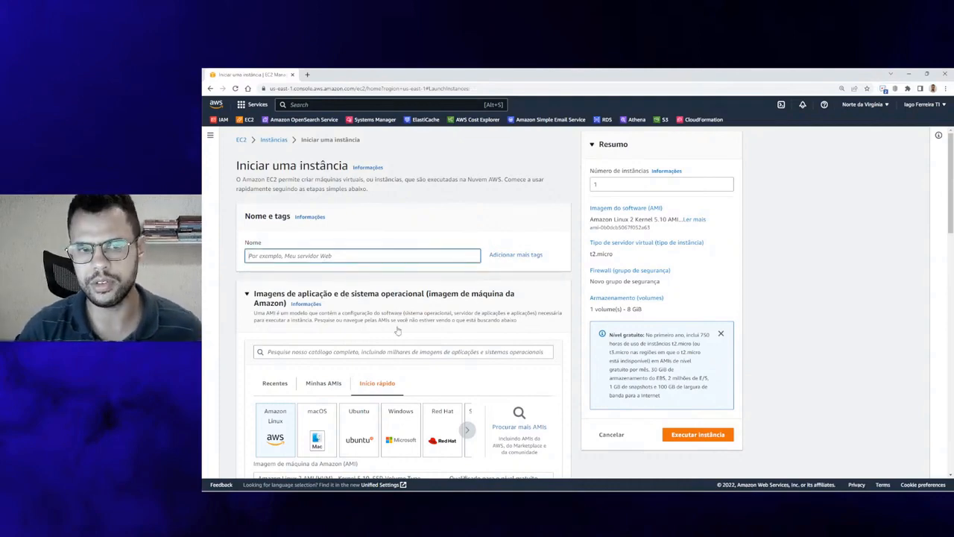
{"action": "type", "text": "live 41"}
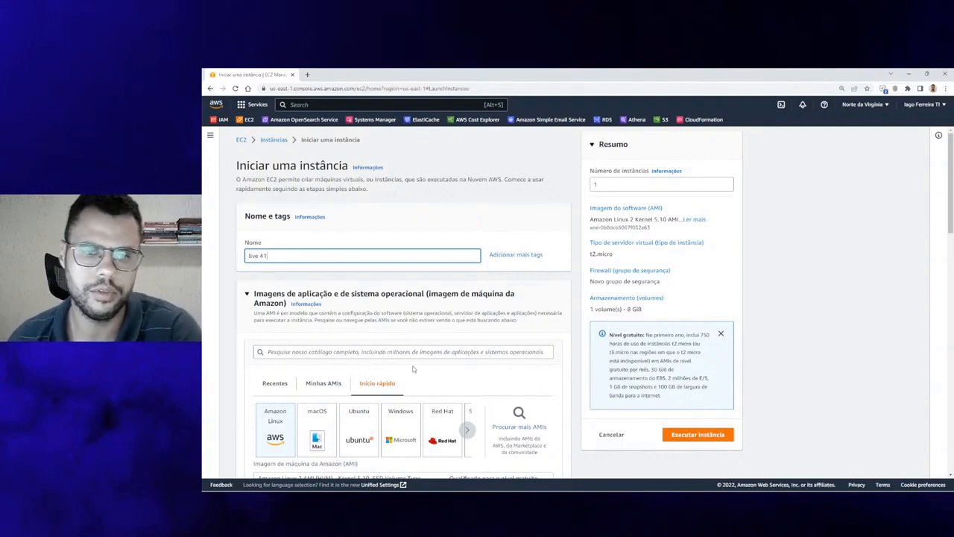
{"action": "scroll", "coordinate": [410, 367], "scroll_direction": "down", "scroll_amount": 1}
{"action": "scroll", "coordinate": [406, 349], "scroll_direction": "down", "scroll_amount": 3}
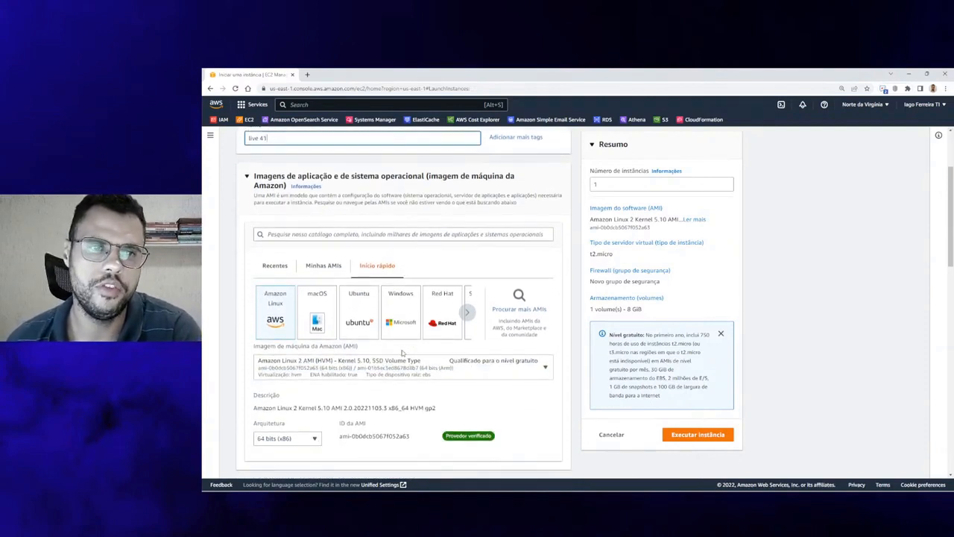
Pick the Ubuntu Server 22.04 LTS image from the Quick Start AMI carousel
{"action": "left_click", "coordinate": [467, 313]}
{"action": "left_click", "coordinate": [468, 313]}
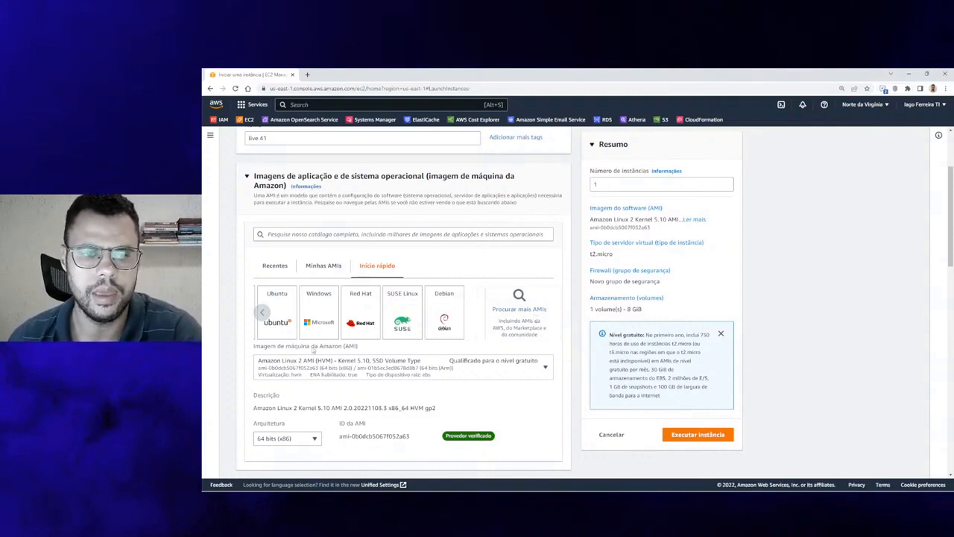
{"action": "left_click", "coordinate": [290, 335]}
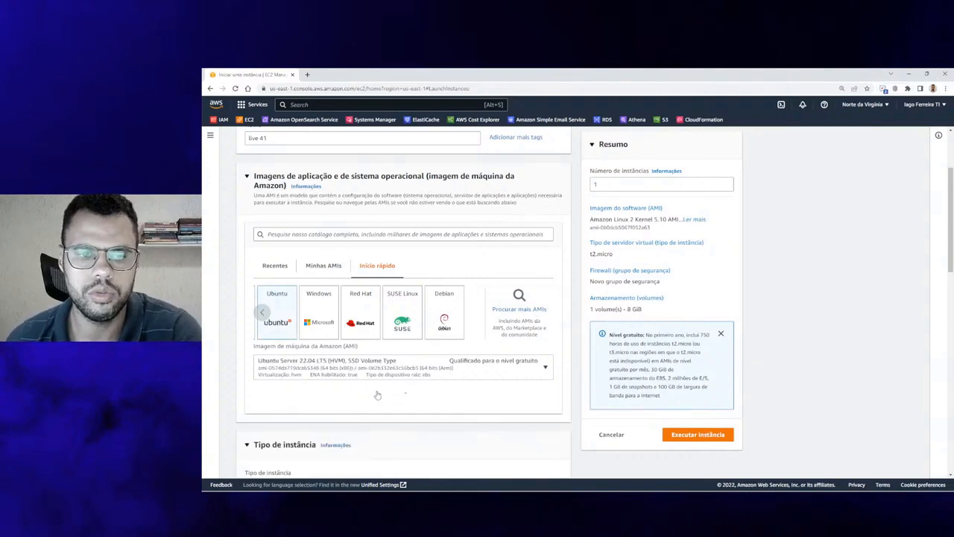
{"action": "scroll", "coordinate": [317, 371], "scroll_direction": "down", "scroll_amount": 2}
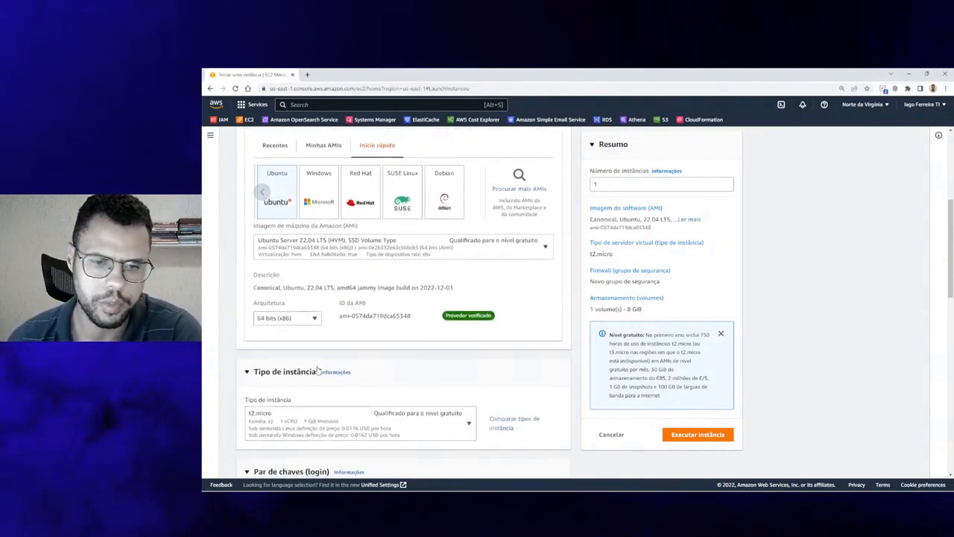
{"action": "scroll", "coordinate": [316, 371], "scroll_direction": "down", "scroll_amount": 1}
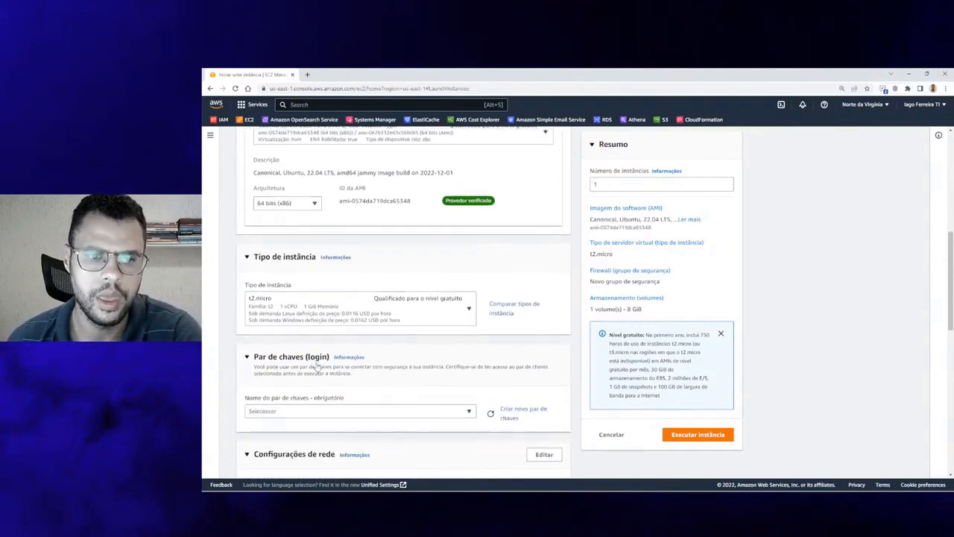
{"action": "left_click", "coordinate": [414, 318]}
{"action": "left_click", "coordinate": [292, 275]}
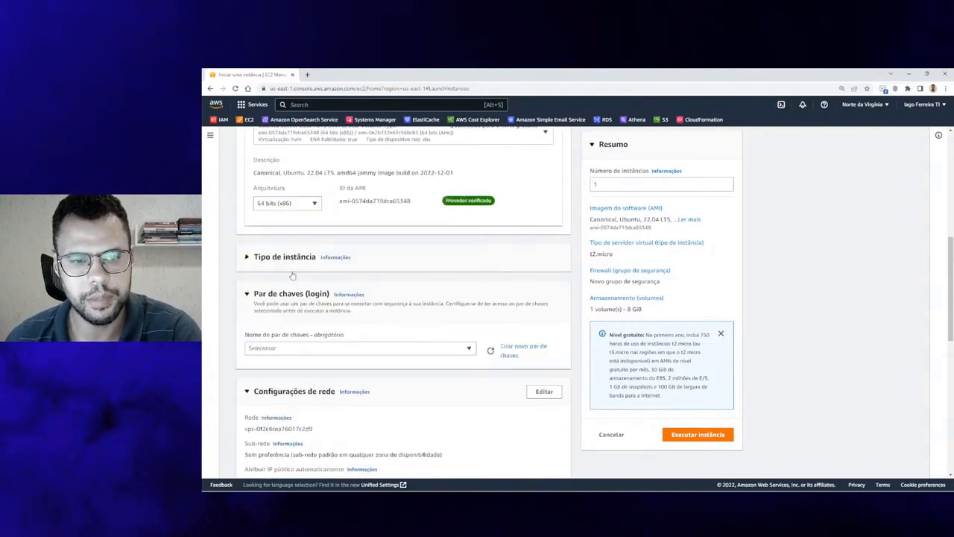
{"action": "left_click", "coordinate": [264, 267]}
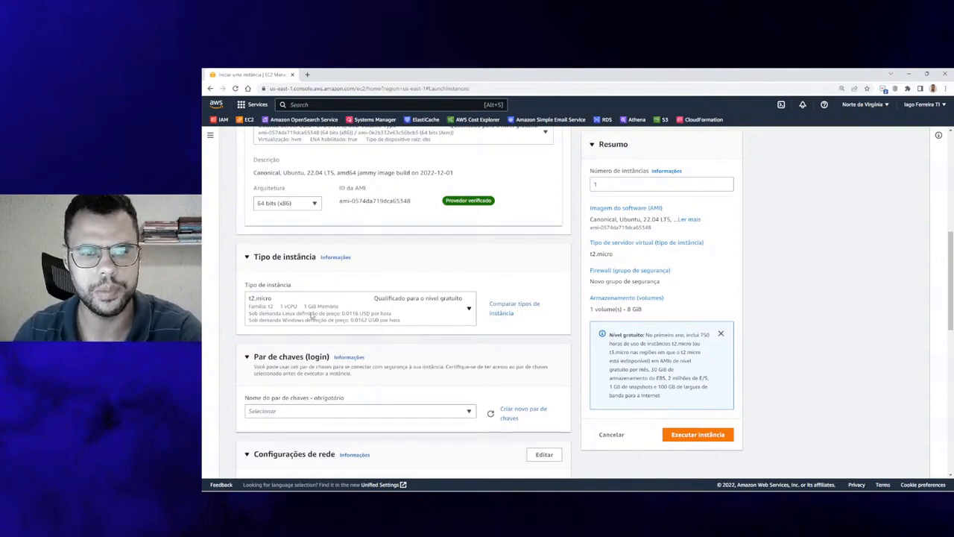
{"action": "left_click", "coordinate": [370, 317]}
{"action": "scroll", "coordinate": [395, 261], "scroll_direction": "down", "scroll_amount": 3}
{"action": "scroll", "coordinate": [394, 261], "scroll_direction": "down", "scroll_amount": 2}
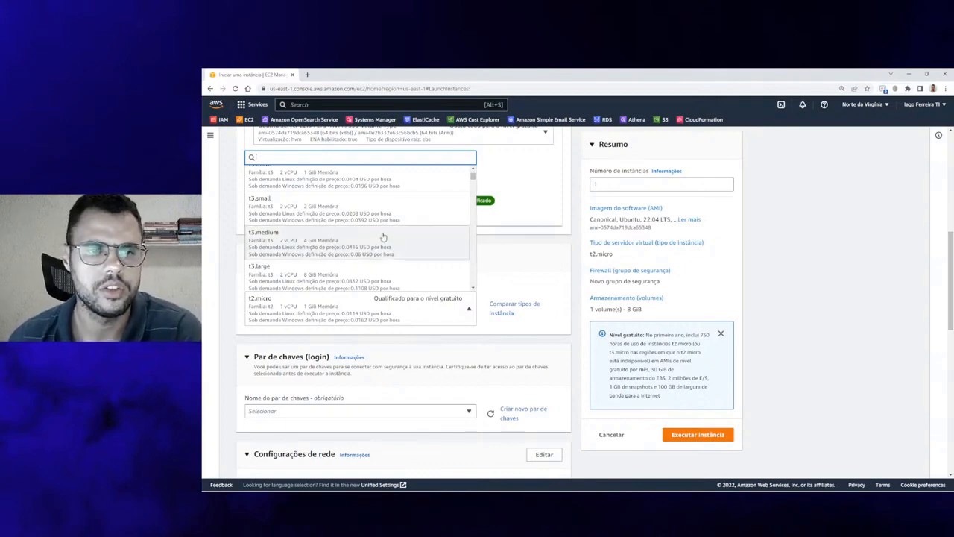
{"action": "scroll", "coordinate": [383, 242], "scroll_direction": "down", "scroll_amount": 5}
{"action": "scroll", "coordinate": [380, 247], "scroll_direction": "down", "scroll_amount": 6}
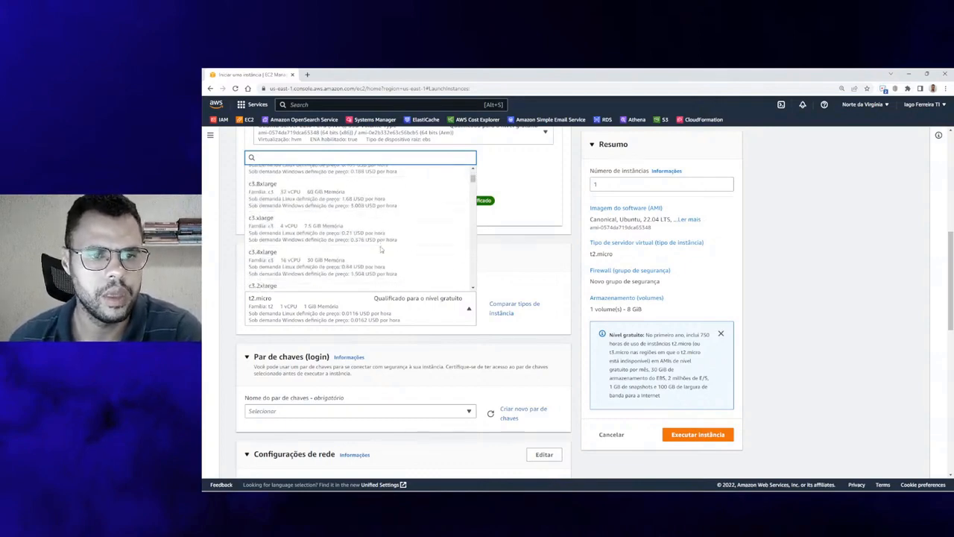
{"action": "scroll", "coordinate": [380, 254], "scroll_direction": "up", "scroll_amount": 10}
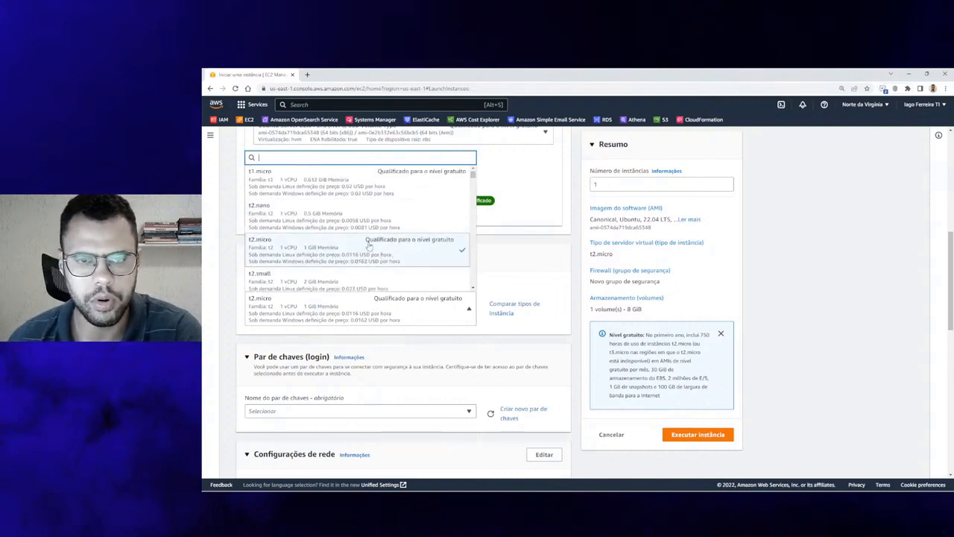
{"action": "scroll", "coordinate": [368, 258], "scroll_direction": "down", "scroll_amount": 2}
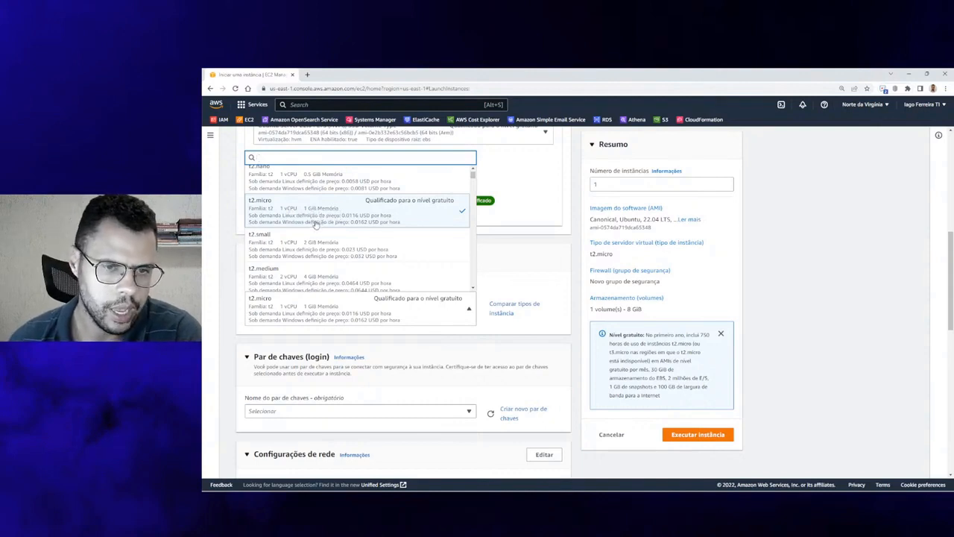
{"action": "scroll", "coordinate": [315, 228], "scroll_direction": "down", "scroll_amount": 4}
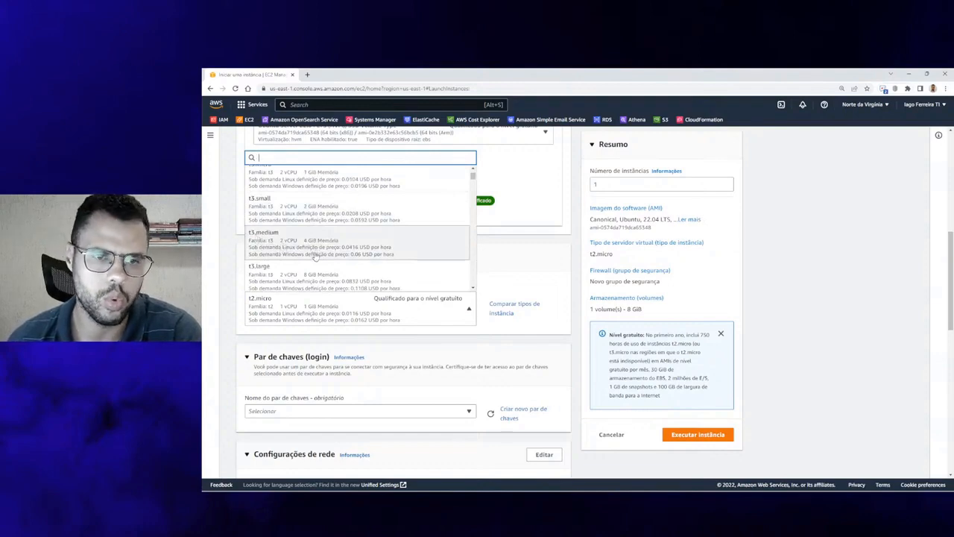
{"action": "scroll", "coordinate": [316, 253], "scroll_direction": "down", "scroll_amount": 8}
{"action": "scroll", "coordinate": [320, 260], "scroll_direction": "down", "scroll_amount": 10}
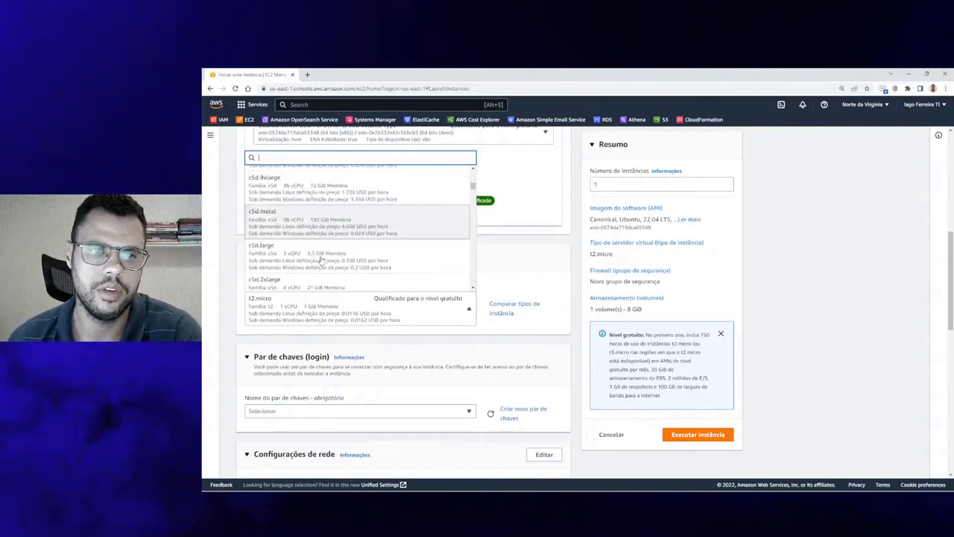
{"action": "scroll", "coordinate": [291, 246], "scroll_direction": "up", "scroll_amount": 5}
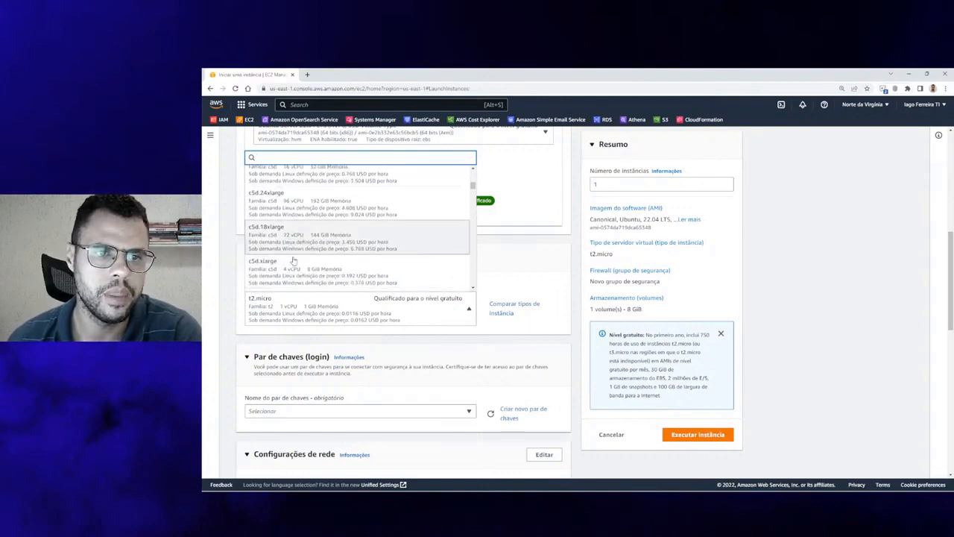
{"action": "scroll", "coordinate": [297, 266], "scroll_direction": "up", "scroll_amount": 5}
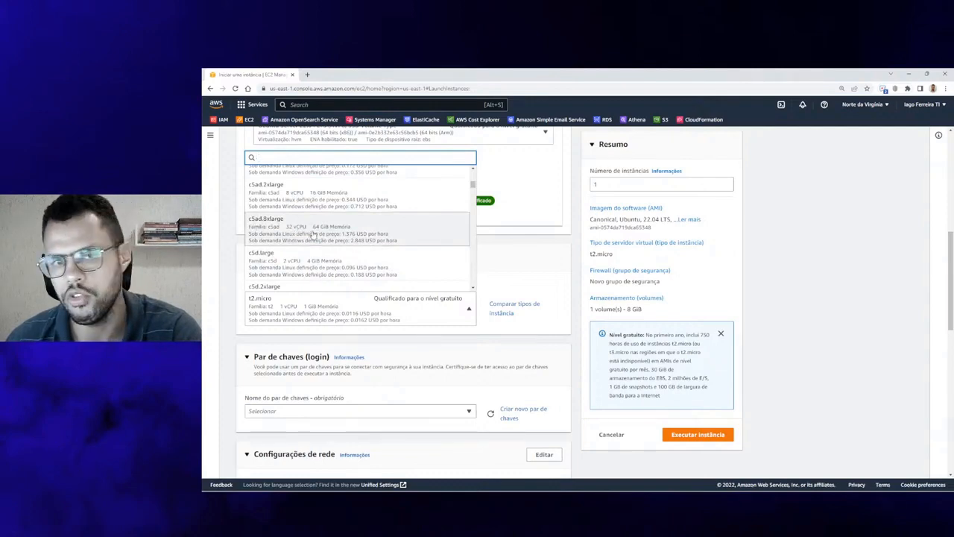
{"action": "left_click", "coordinate": [529, 269]}
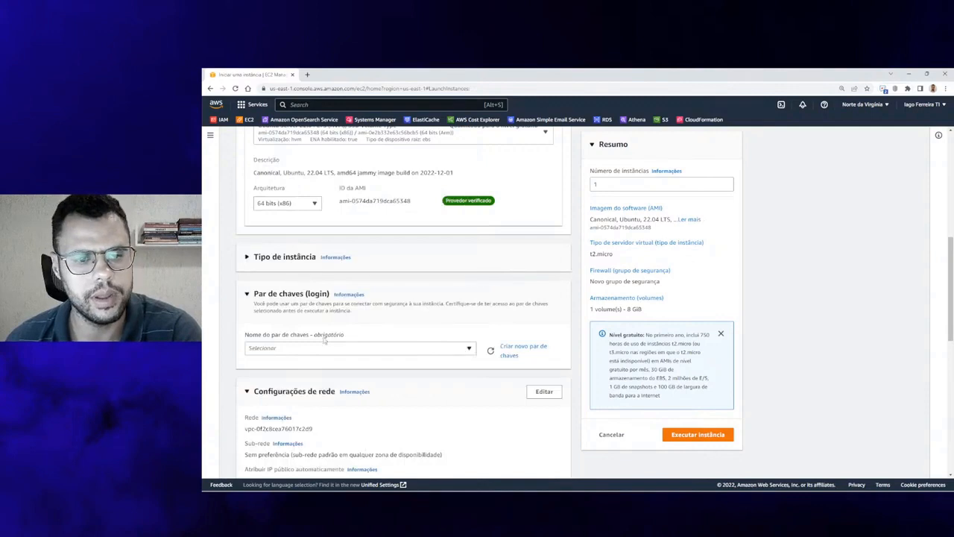
{"action": "scroll", "coordinate": [339, 306], "scroll_direction": "up", "scroll_amount": 3}
{"action": "scroll", "coordinate": [339, 307], "scroll_direction": "down", "scroll_amount": 2}
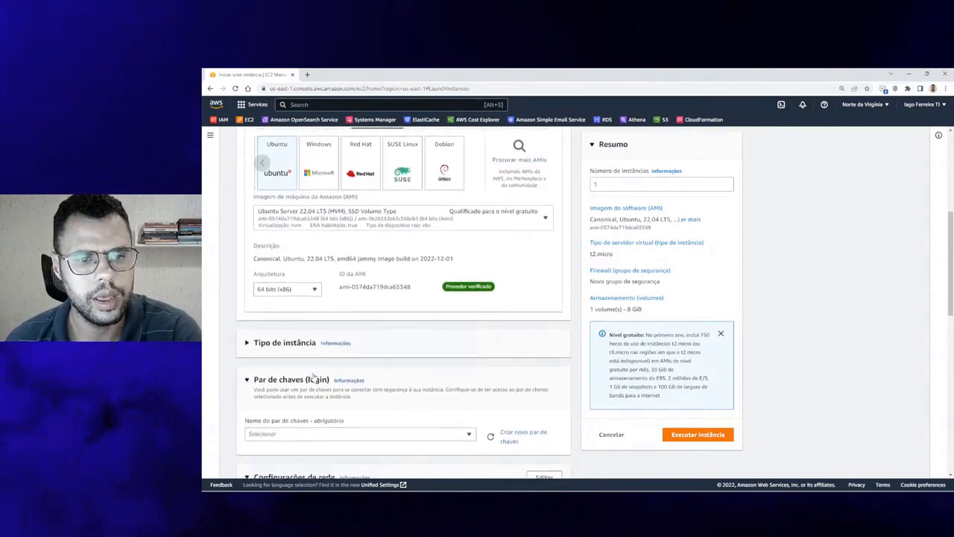
{"action": "left_click", "coordinate": [290, 341]}
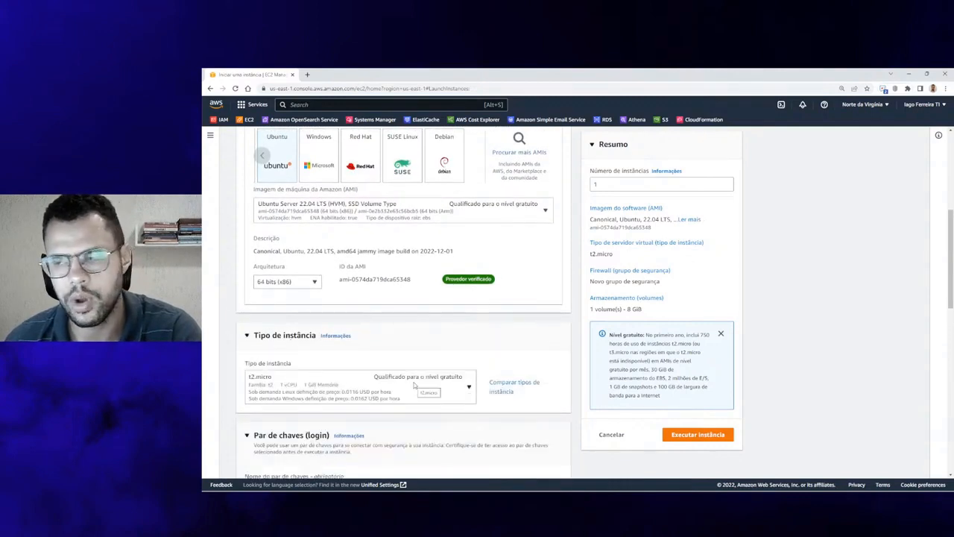
{"action": "scroll", "coordinate": [414, 384], "scroll_direction": "up", "scroll_amount": 1}
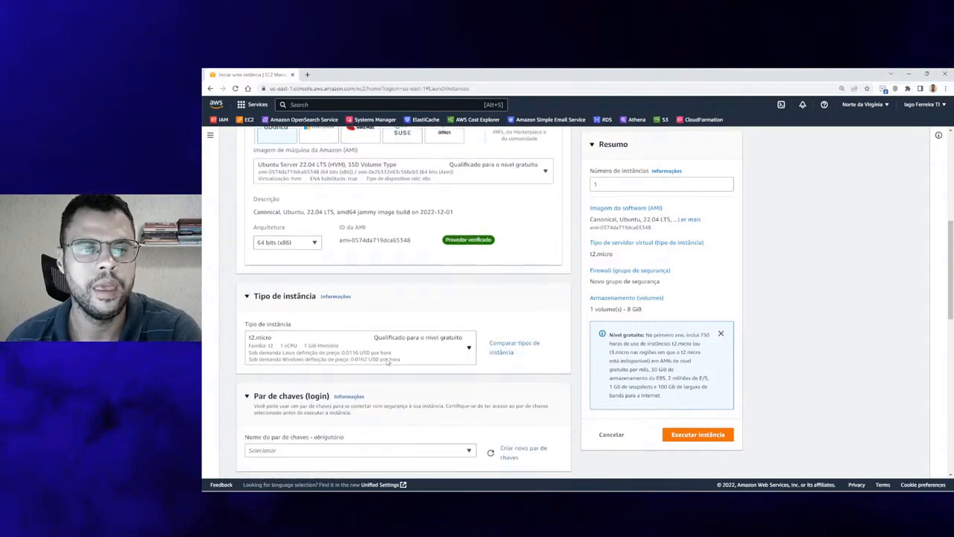
{"action": "scroll", "coordinate": [387, 362], "scroll_direction": "up", "scroll_amount": 1}
{"action": "scroll", "coordinate": [387, 362], "scroll_direction": "up", "scroll_amount": 1}
{"action": "scroll", "coordinate": [281, 277], "scroll_direction": "down", "scroll_amount": 1}
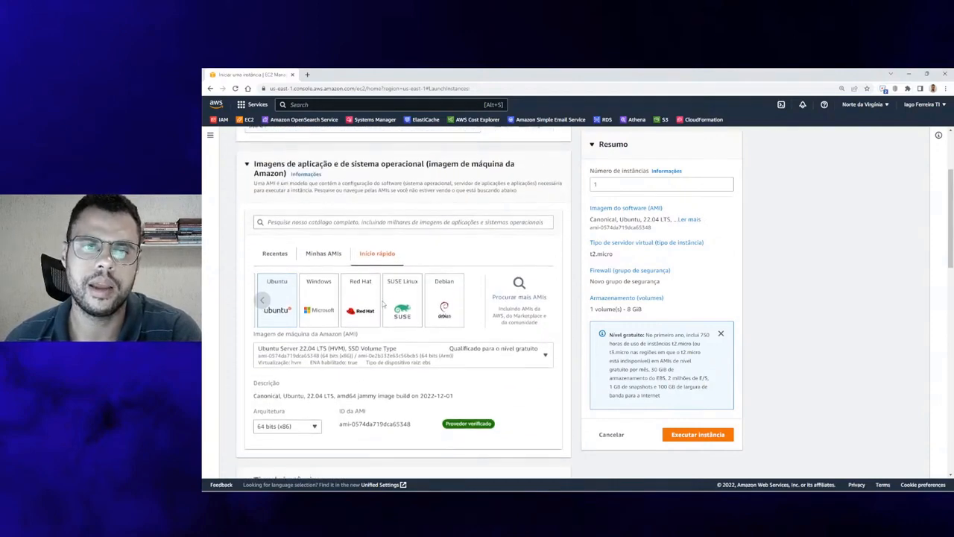
{"action": "scroll", "coordinate": [282, 276], "scroll_direction": "down", "scroll_amount": 3}
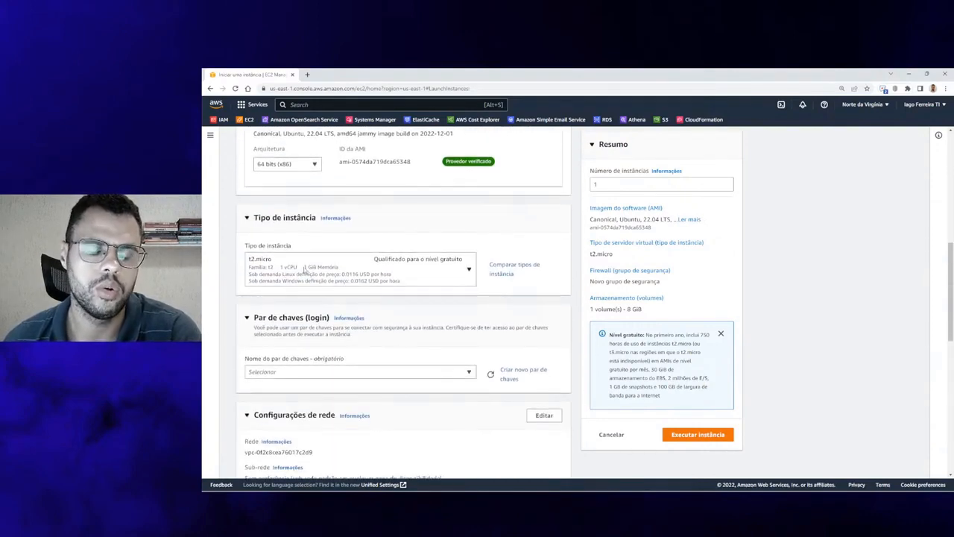
{"action": "scroll", "coordinate": [307, 273], "scroll_direction": "down", "scroll_amount": 2}
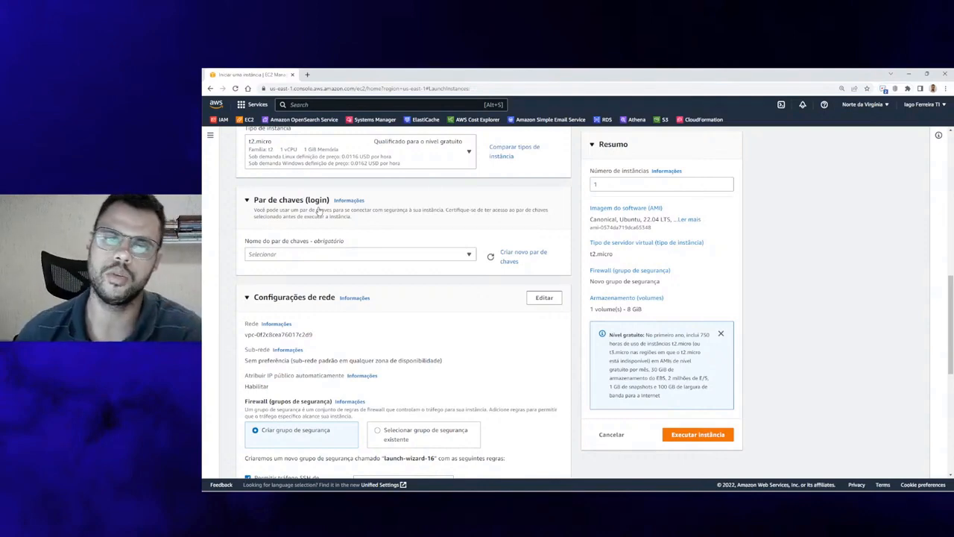
Create a new RSA key pair named 'live41' and download it as live41.pem
{"action": "left_click", "coordinate": [321, 254]}
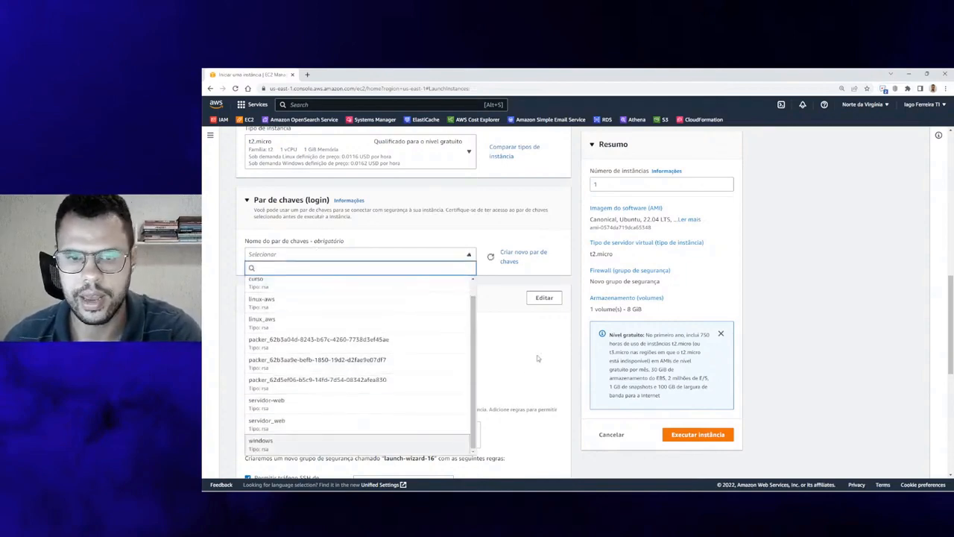
{"action": "left_click", "coordinate": [523, 254]}
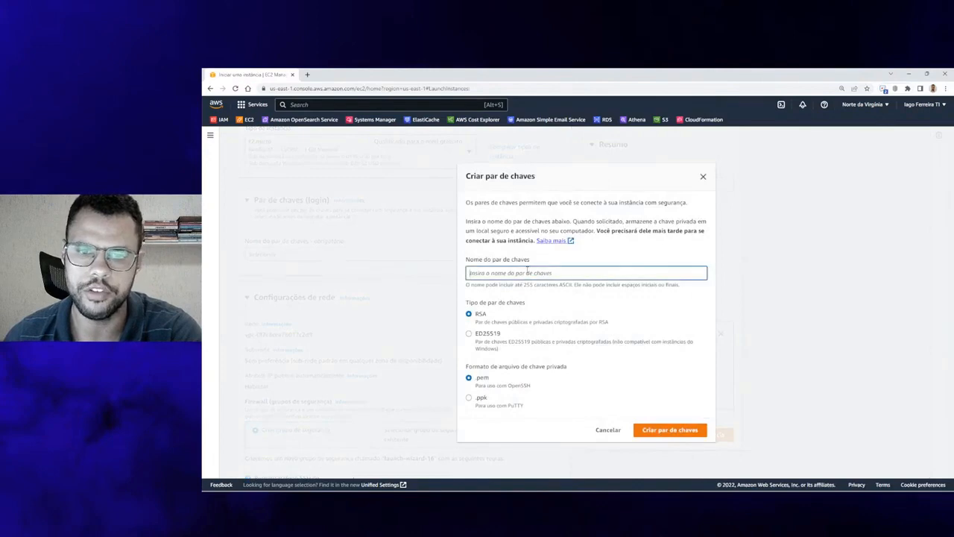
{"action": "type", "text": "live"}
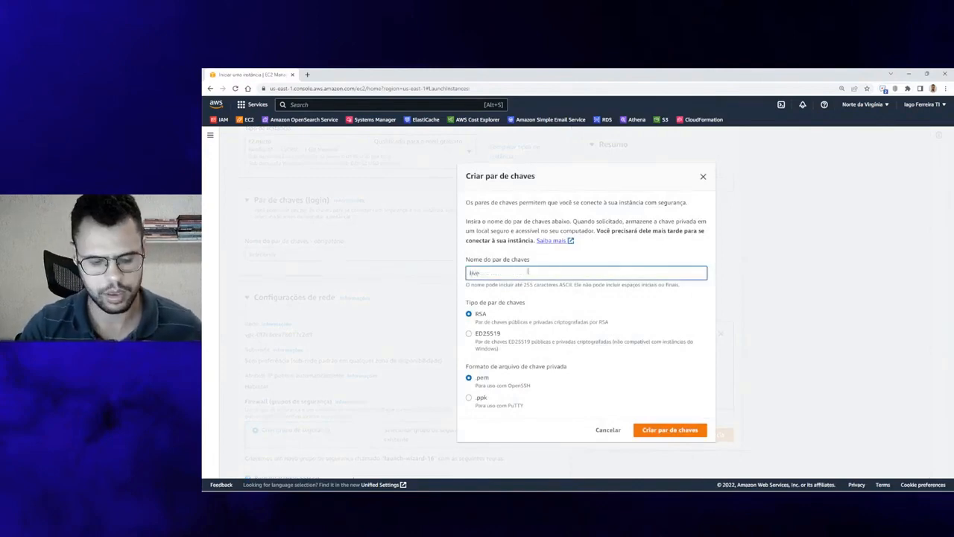
{"action": "type", "text": "41"}
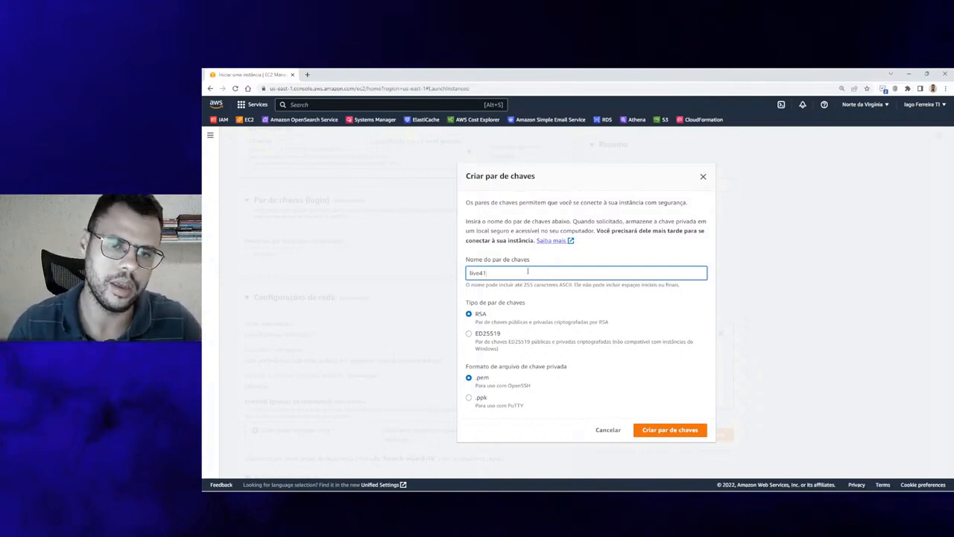
{"action": "right_click", "coordinate": [527, 272]}
{"action": "key", "text": "Escape"}
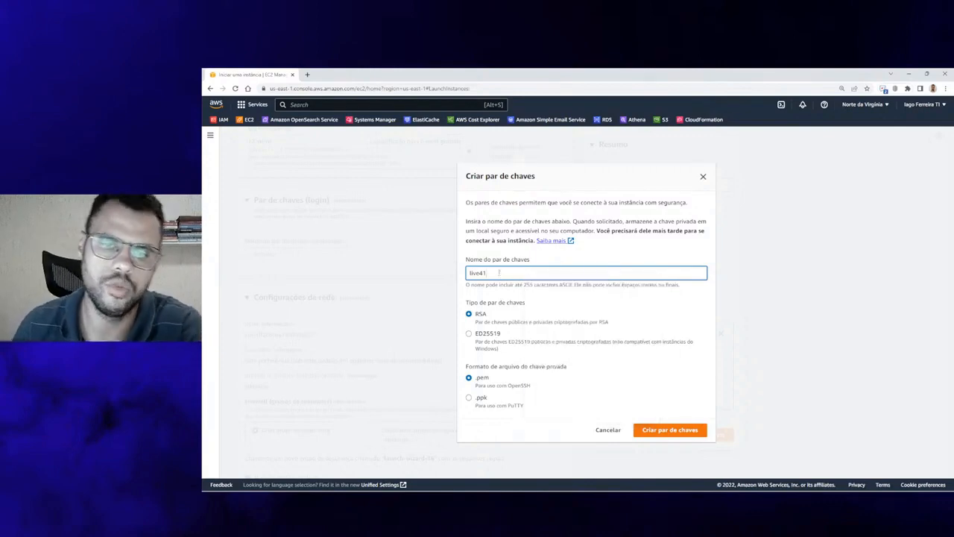
{"action": "left_click", "coordinate": [690, 433]}
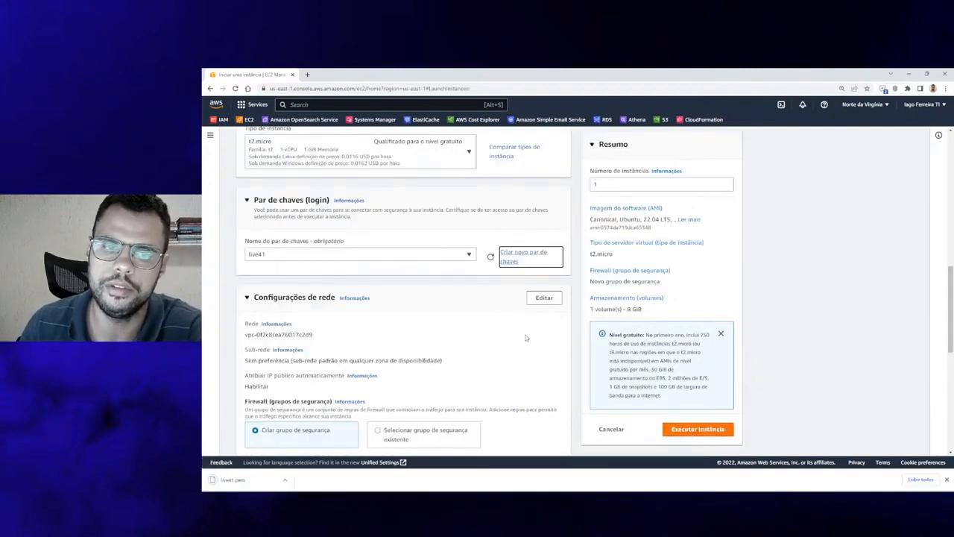
Scroll to Network settings, highlighting the default subnet and Firewall security group text
{"action": "scroll", "coordinate": [526, 338], "scroll_direction": "down", "scroll_amount": 2}
{"action": "scroll", "coordinate": [233, 170], "scroll_direction": "down", "scroll_amount": 2}
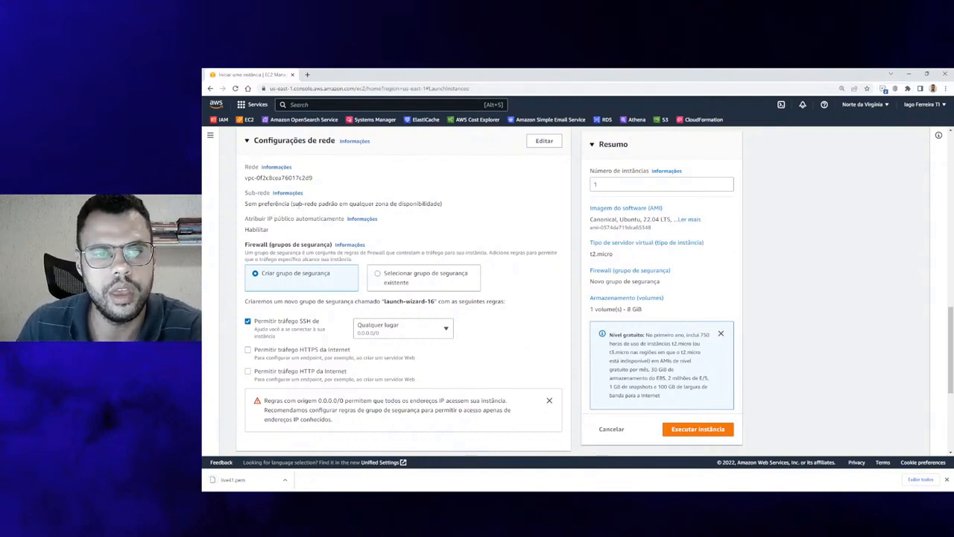
{"action": "left_click_drag", "start_coordinate": [298, 204], "coordinate": [435, 205]}
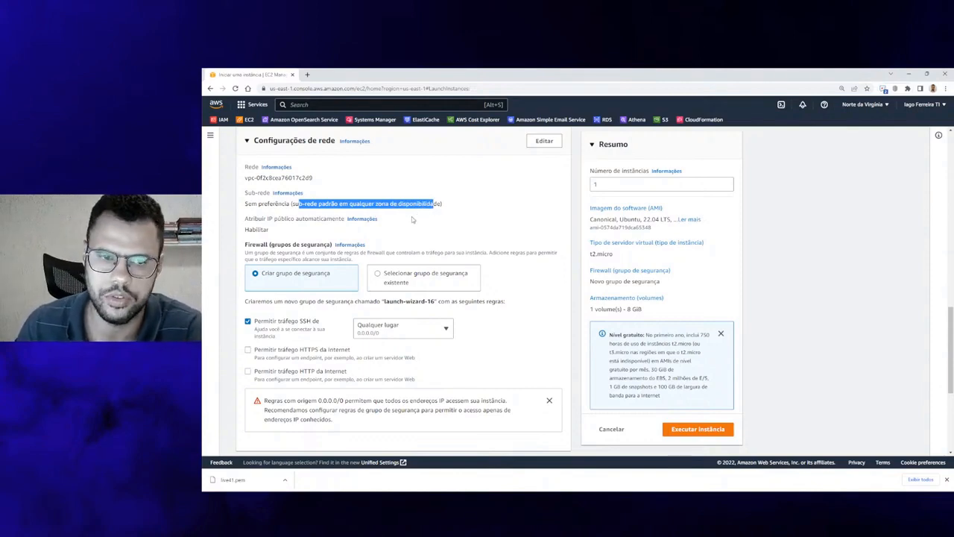
{"action": "scroll", "coordinate": [342, 228], "scroll_direction": "down", "scroll_amount": 2}
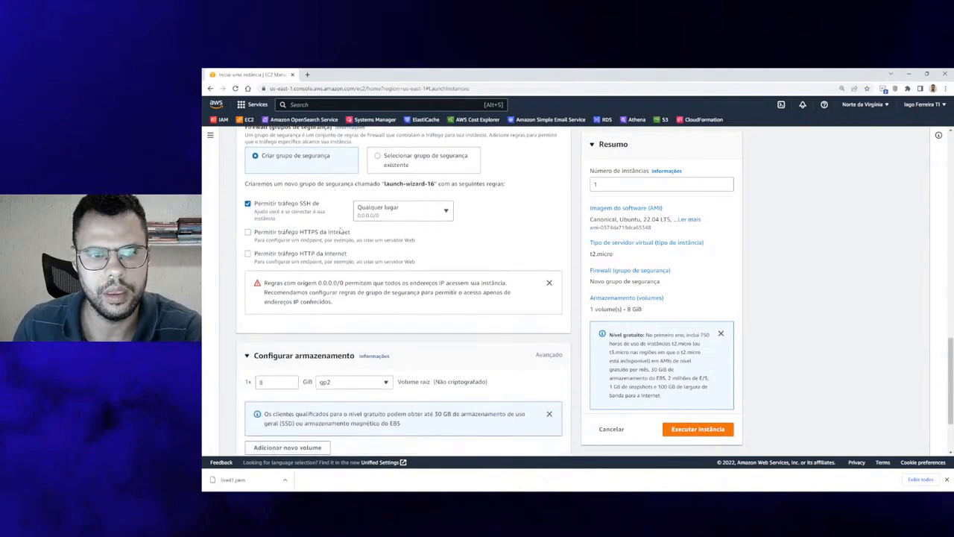
{"action": "scroll", "coordinate": [341, 230], "scroll_direction": "up", "scroll_amount": 1}
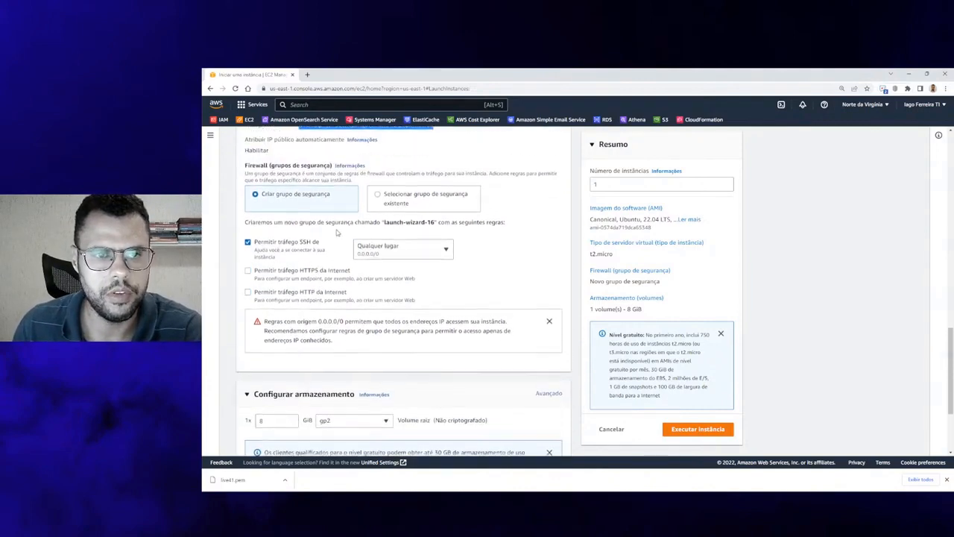
{"action": "double_click", "coordinate": [253, 166]}
{"action": "left_click_drag", "start_coordinate": [277, 166], "coordinate": [325, 171]}
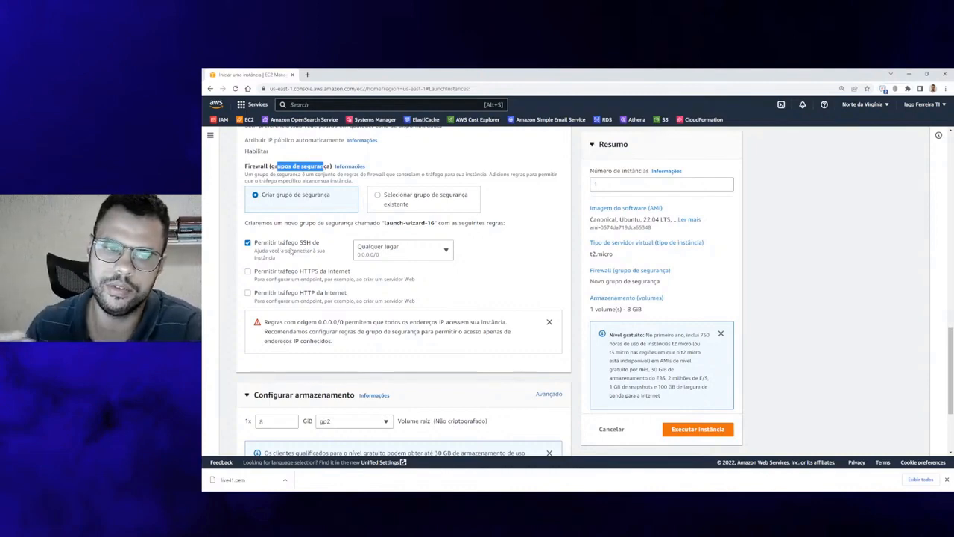
Allow HTTPS and HTTP traffic from the internet in the new security group
{"action": "left_click", "coordinate": [302, 277]}
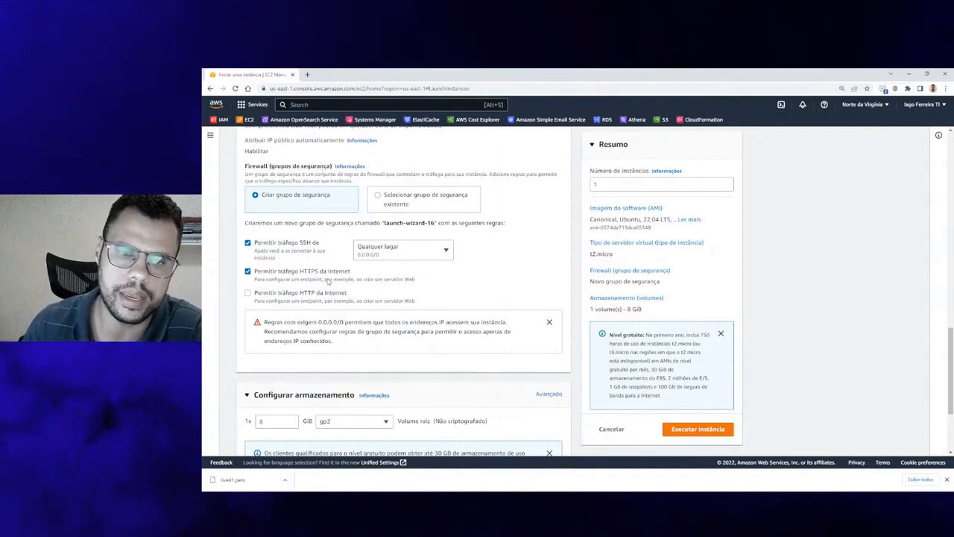
{"action": "left_click", "coordinate": [321, 295]}
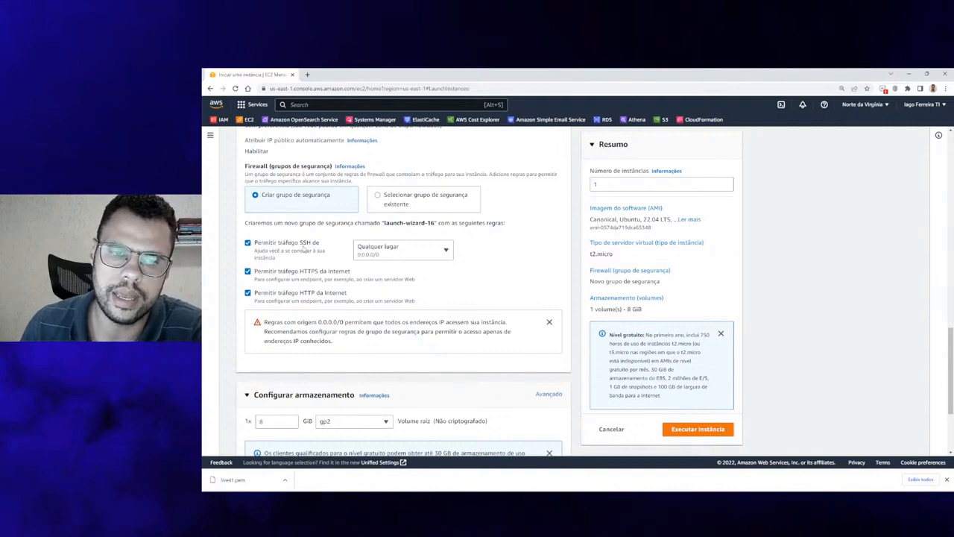
{"action": "scroll", "coordinate": [292, 276], "scroll_direction": "down", "scroll_amount": 1}
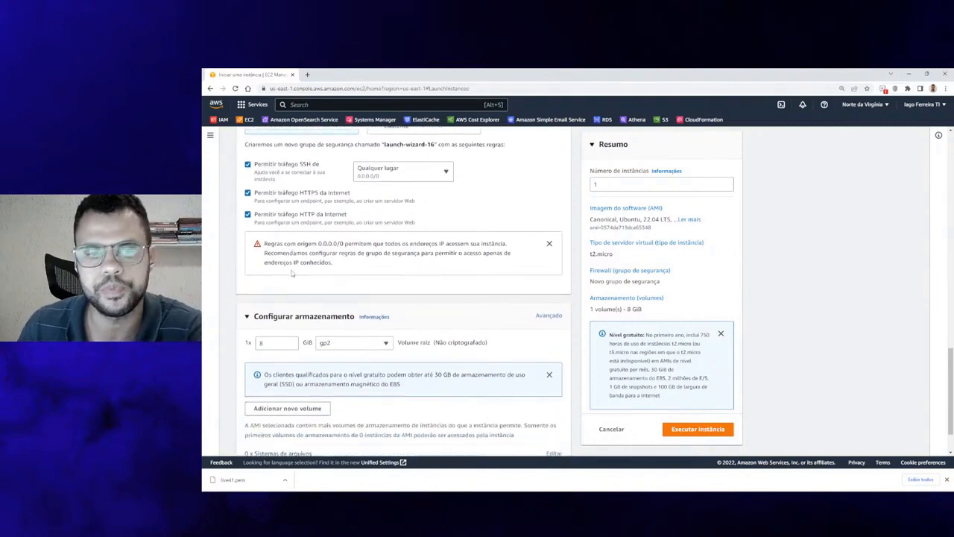
{"action": "scroll", "coordinate": [292, 274], "scroll_direction": "down", "scroll_amount": 1}
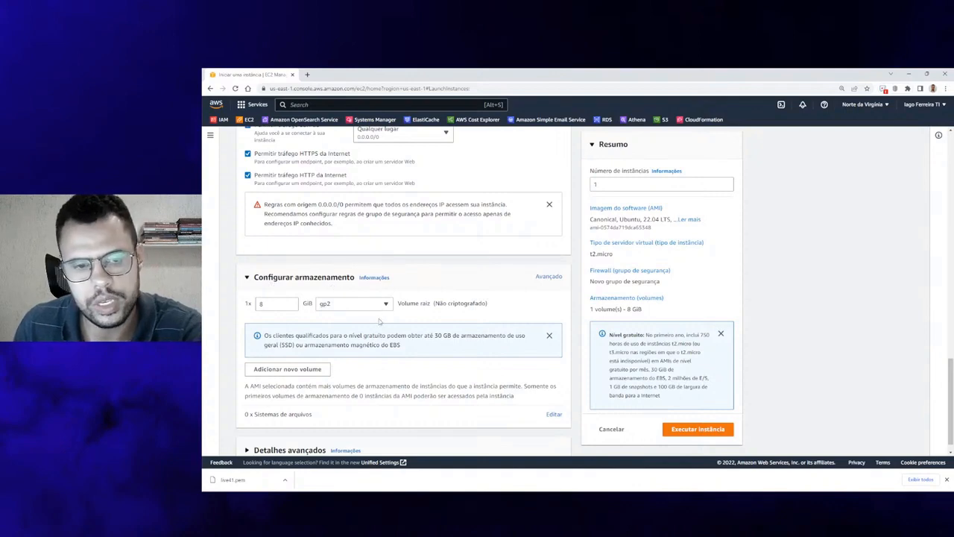
Edit the root volume size field and add a second storage volume
{"action": "double_click", "coordinate": [261, 303]}
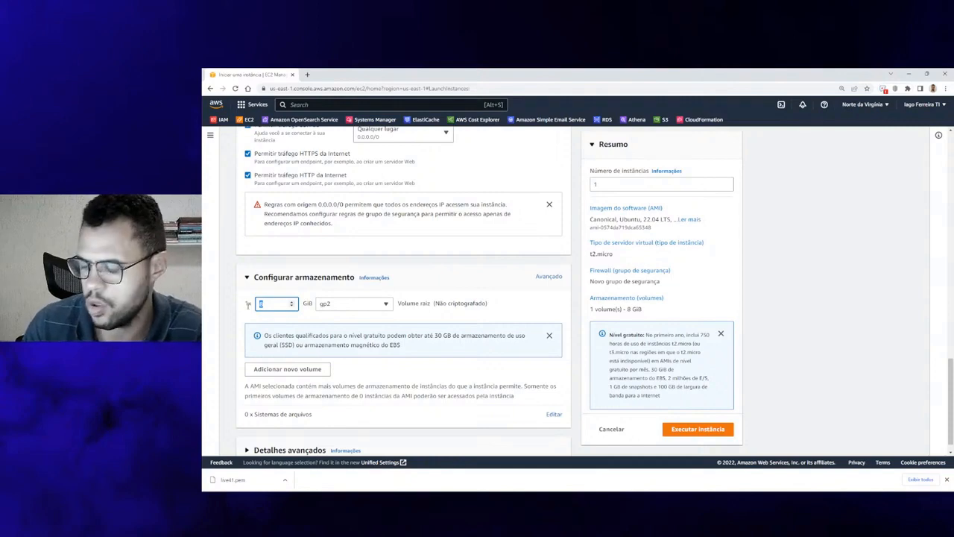
{"action": "type", "text": "30"}
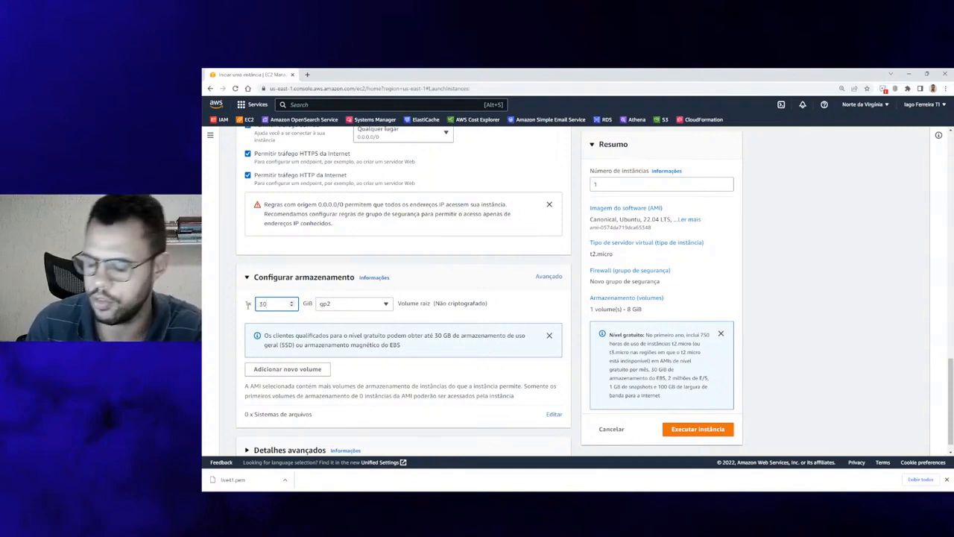
{"action": "key", "text": "BackSpace"}
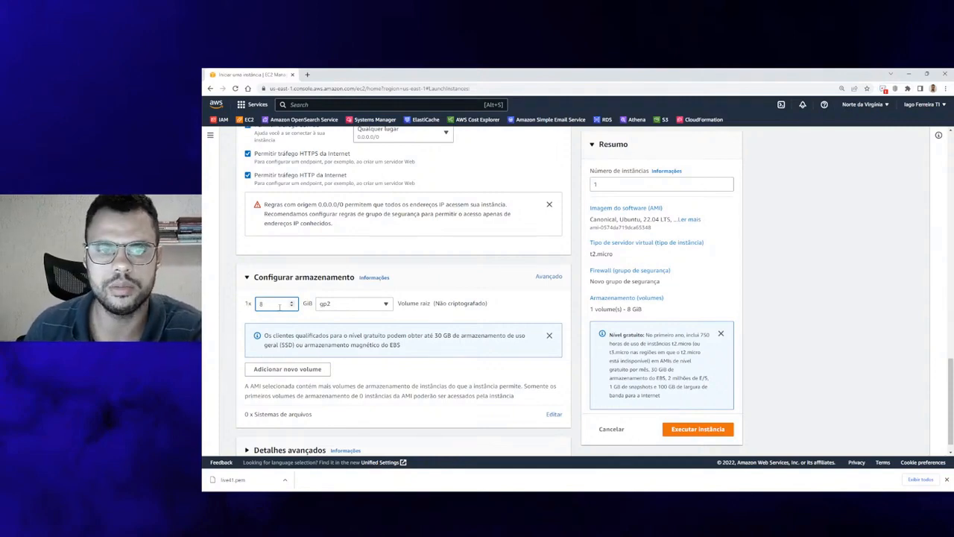
{"action": "left_click", "coordinate": [320, 370]}
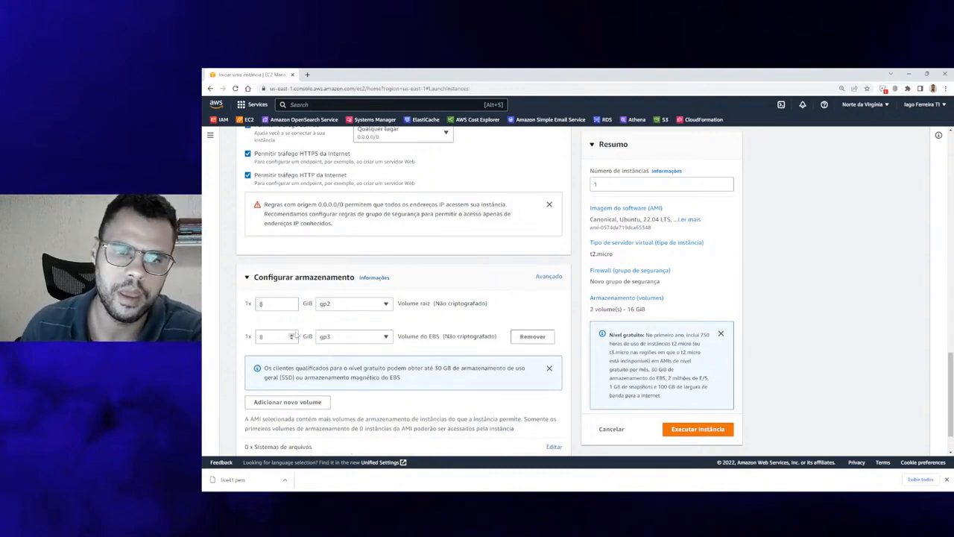
{"action": "left_click", "coordinate": [549, 368]}
Set the root volume type to gp3 and remove the extra EBS volume
{"action": "left_click", "coordinate": [368, 307]}
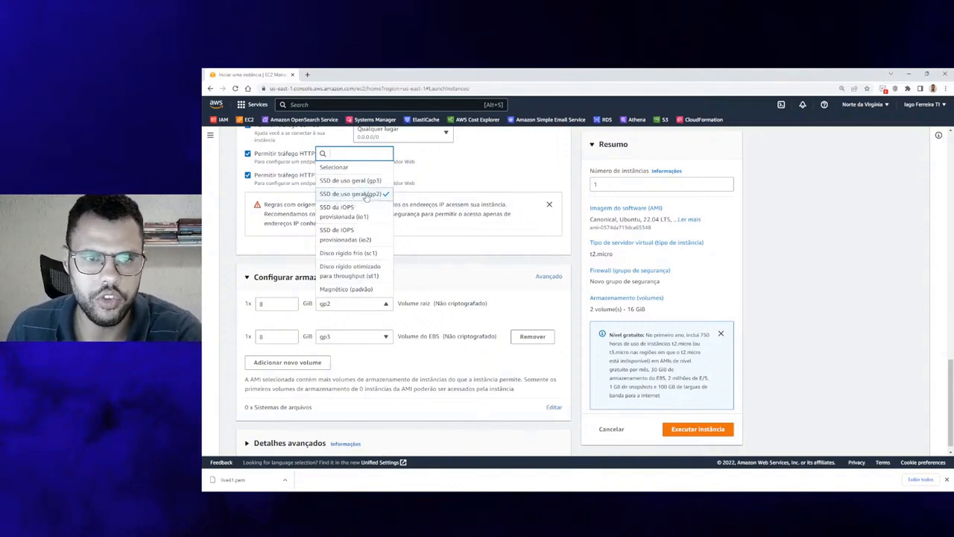
{"action": "left_click", "coordinate": [367, 181]}
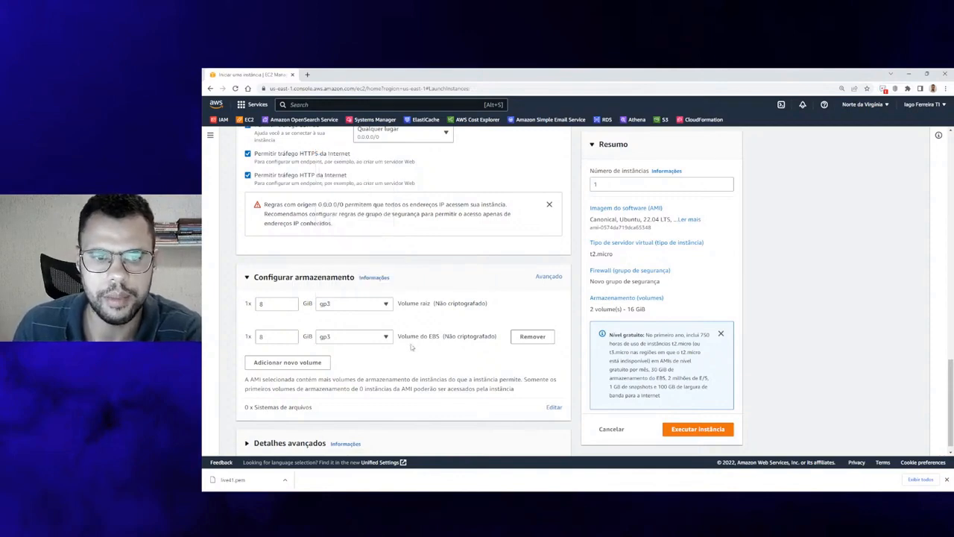
{"action": "left_click", "coordinate": [532, 336]}
{"action": "left_click", "coordinate": [375, 328]}
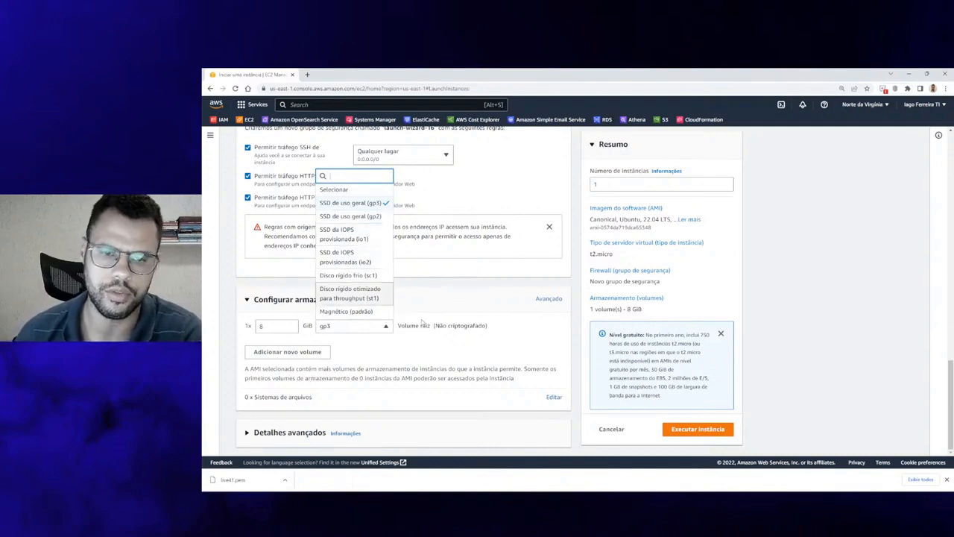
Close the volume type list keeping gp3, then select the number-of-instances value
{"action": "left_click", "coordinate": [429, 360]}
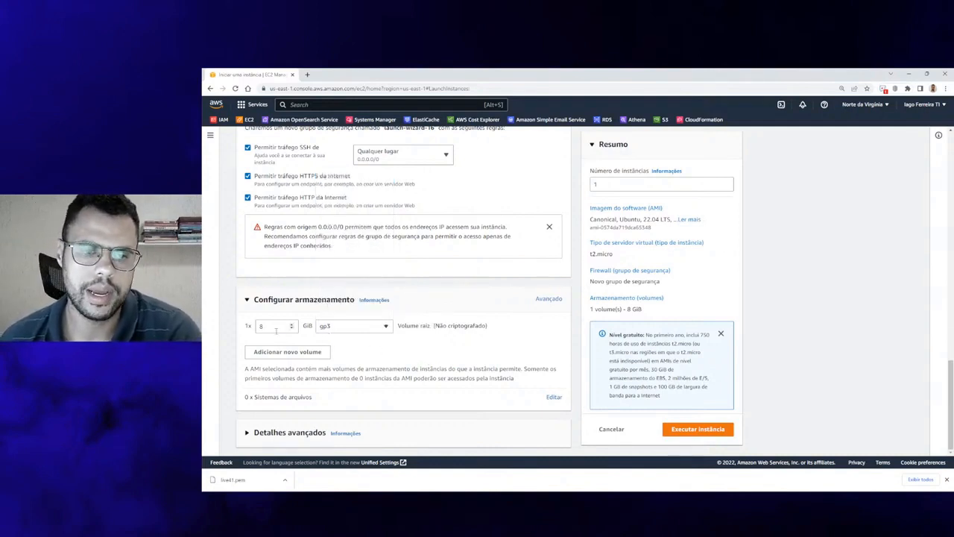
{"action": "left_click_drag", "start_coordinate": [293, 326], "coordinate": [249, 326]}
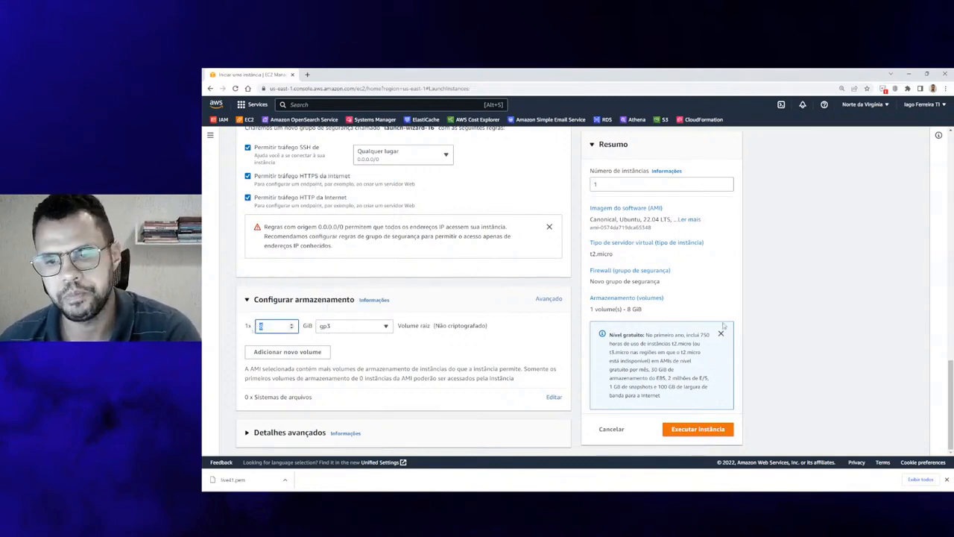
{"action": "scroll", "coordinate": [414, 319], "scroll_direction": "up", "scroll_amount": 5}
{"action": "scroll", "coordinate": [418, 323], "scroll_direction": "down", "scroll_amount": 5}
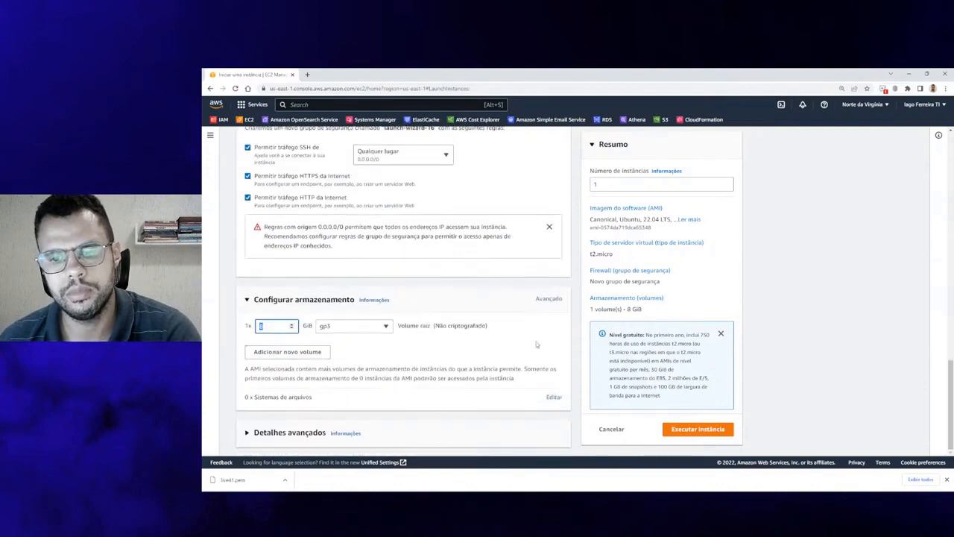
{"action": "left_click_drag", "start_coordinate": [601, 186], "coordinate": [584, 180]}
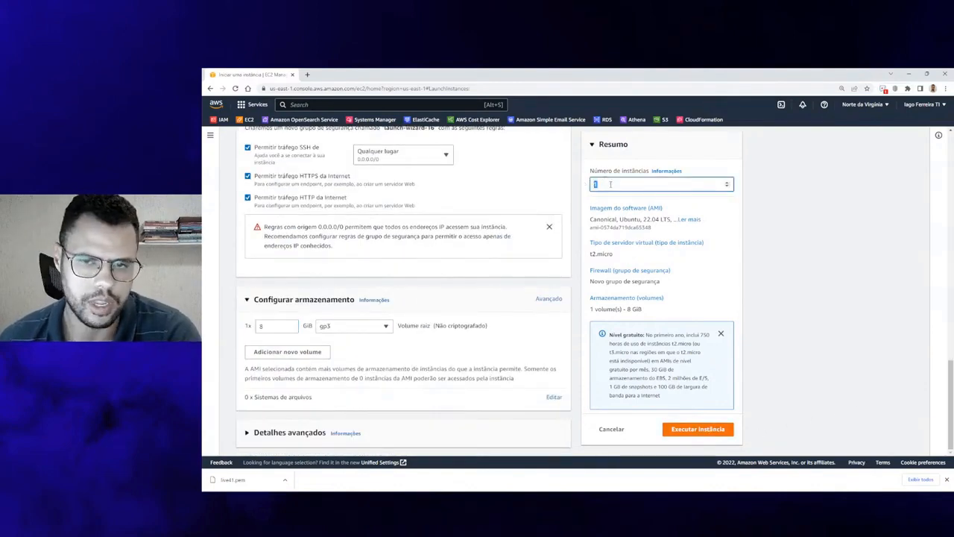
Set the instance count to 2, launch them, and go to the full instances list
{"action": "type", "text": "2"}
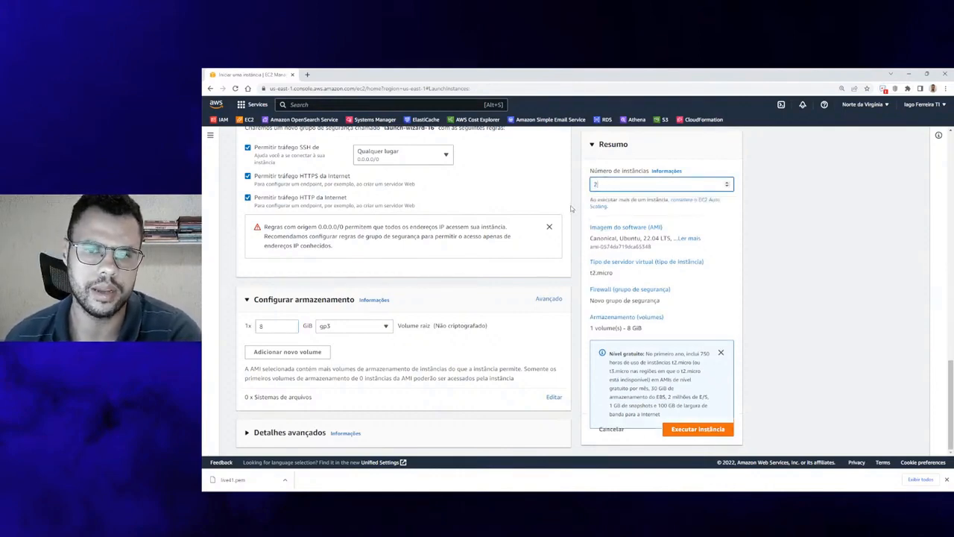
{"action": "left_click", "coordinate": [700, 435]}
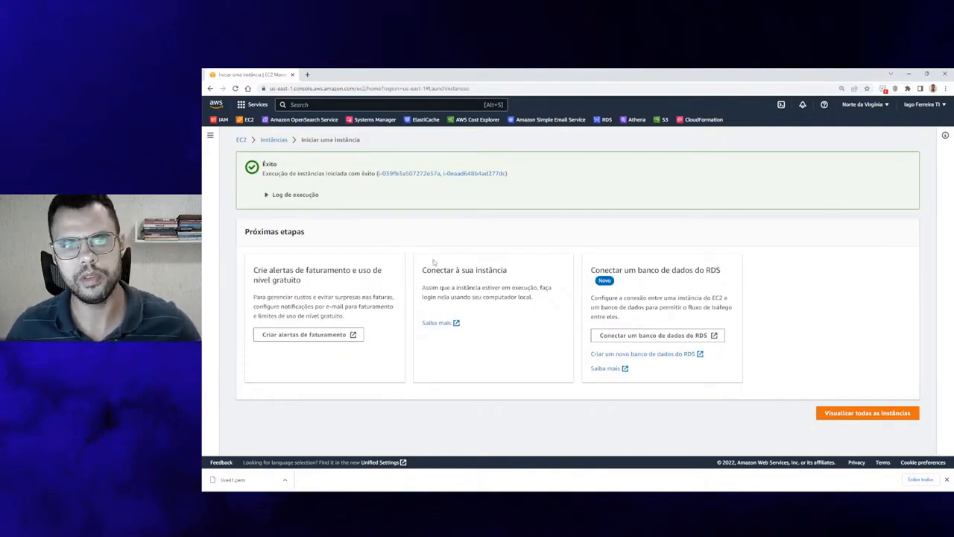
{"action": "left_click_drag", "start_coordinate": [264, 173], "coordinate": [470, 182]}
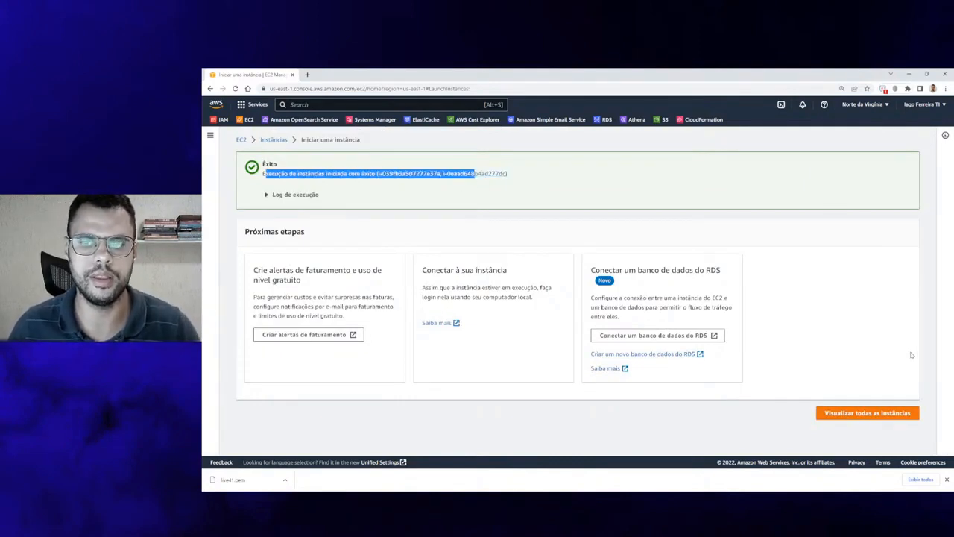
{"action": "left_click", "coordinate": [890, 412]}
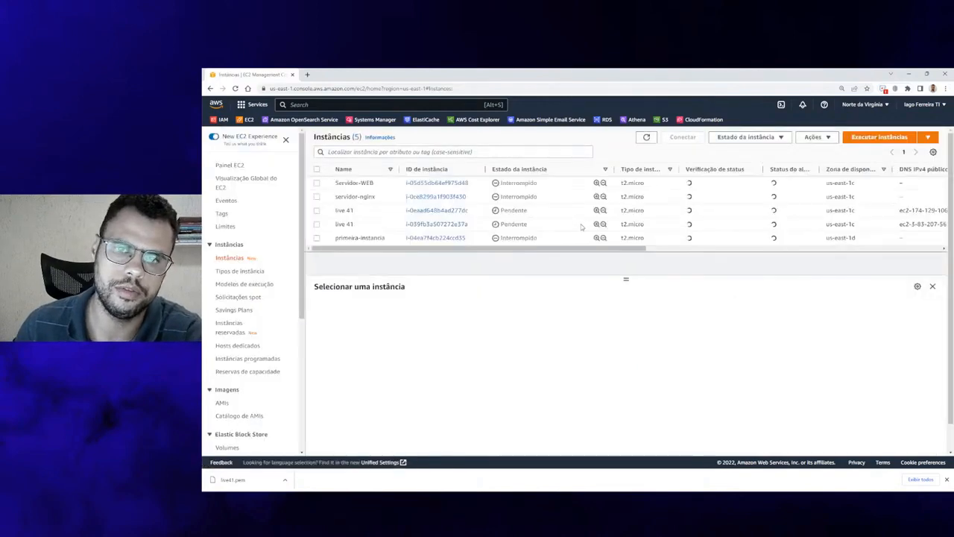
Filter instances by Instance state = running and refresh until the live 41 machines appear
{"action": "left_click", "coordinate": [447, 152]}
{"action": "type", "text": "es"}
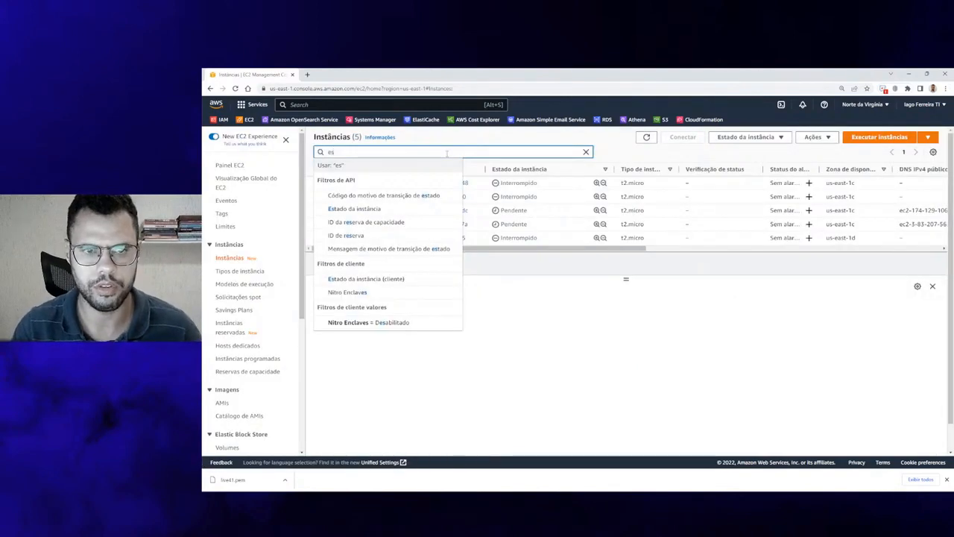
{"action": "left_click", "coordinate": [389, 210]}
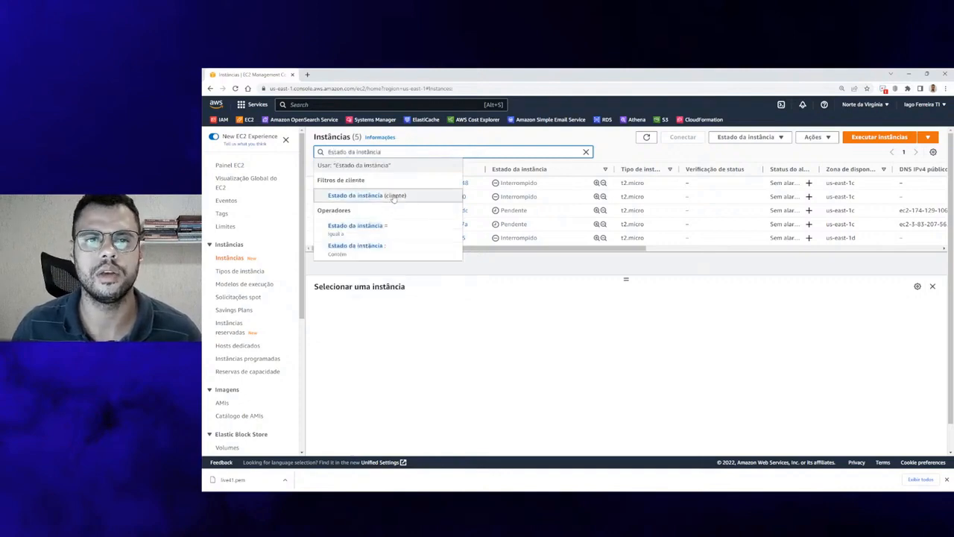
{"action": "left_click", "coordinate": [392, 234]}
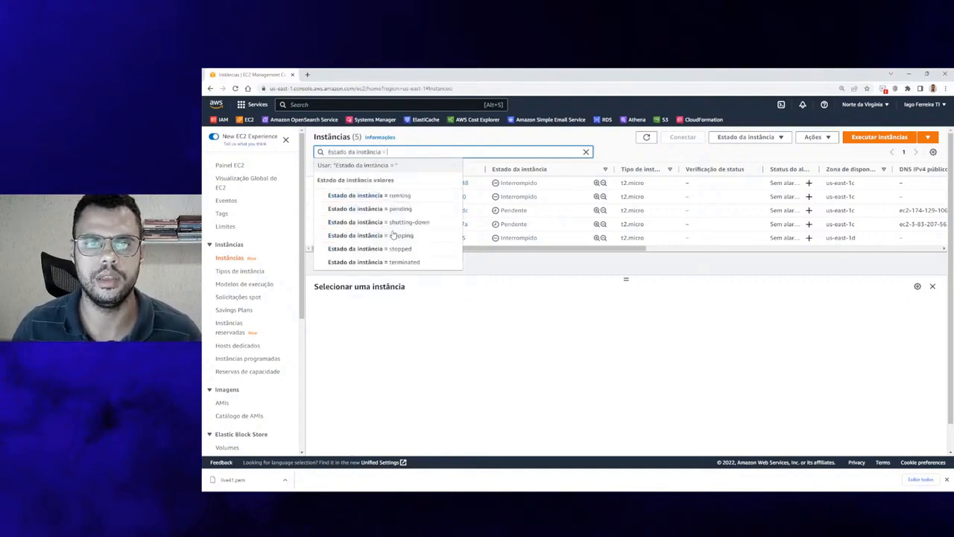
{"action": "left_click", "coordinate": [410, 196]}
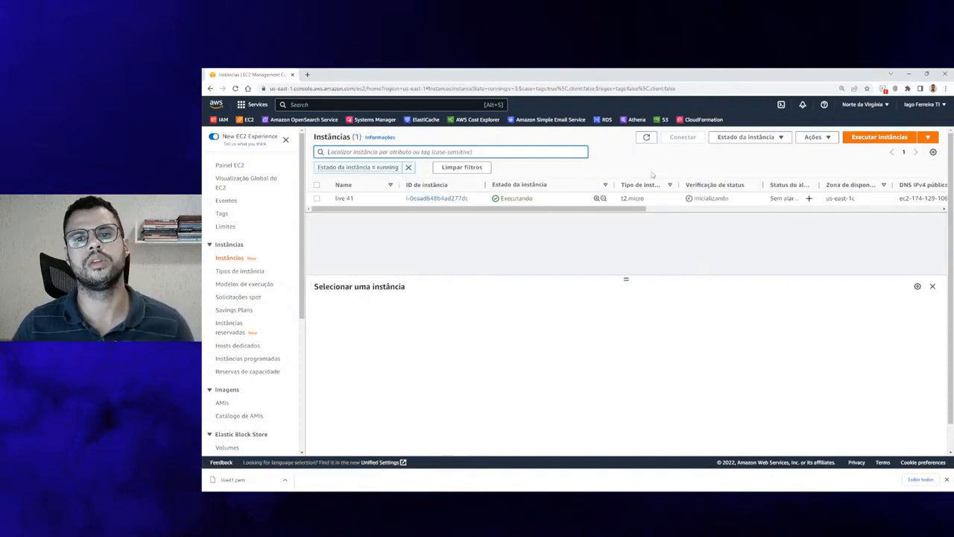
{"action": "left_click", "coordinate": [646, 138]}
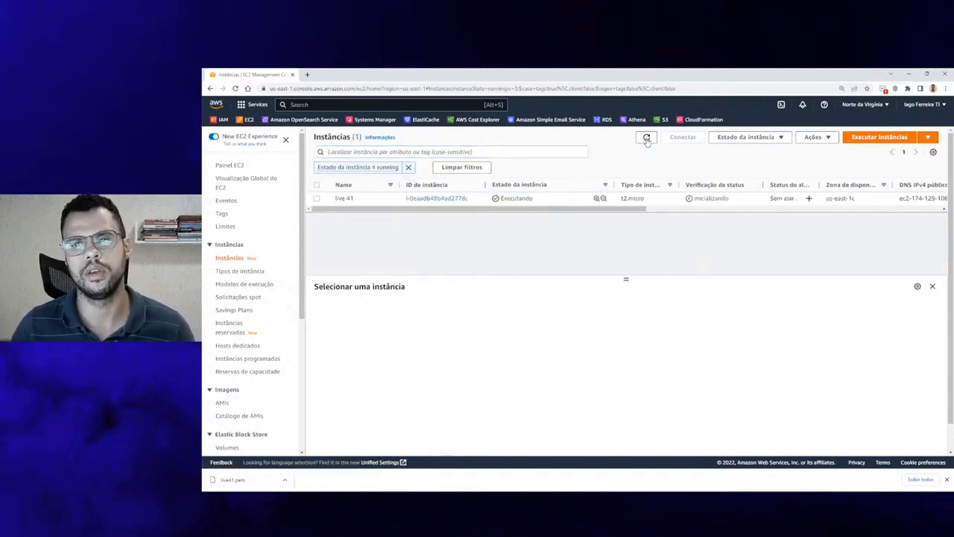
{"action": "key", "text": "alt+Tab"}
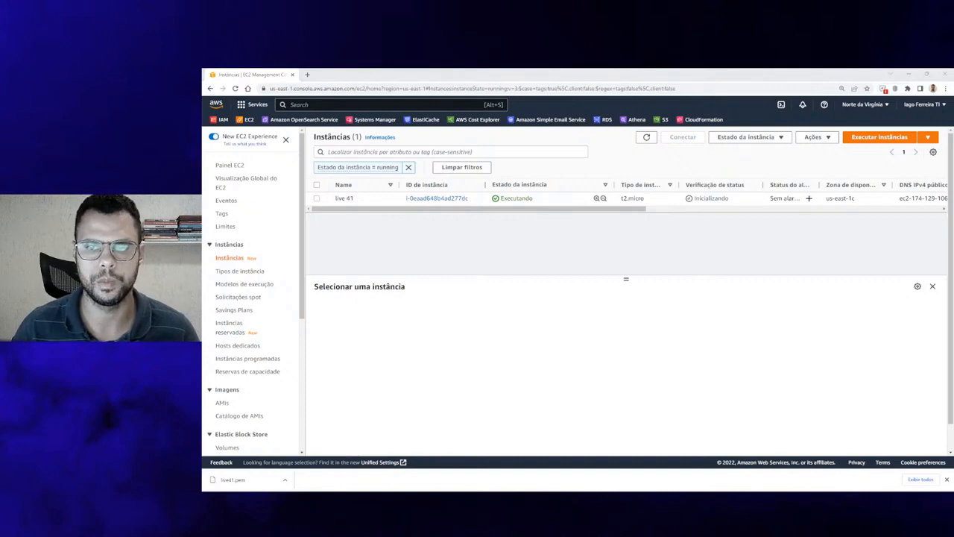
{"action": "left_click", "coordinate": [647, 138]}
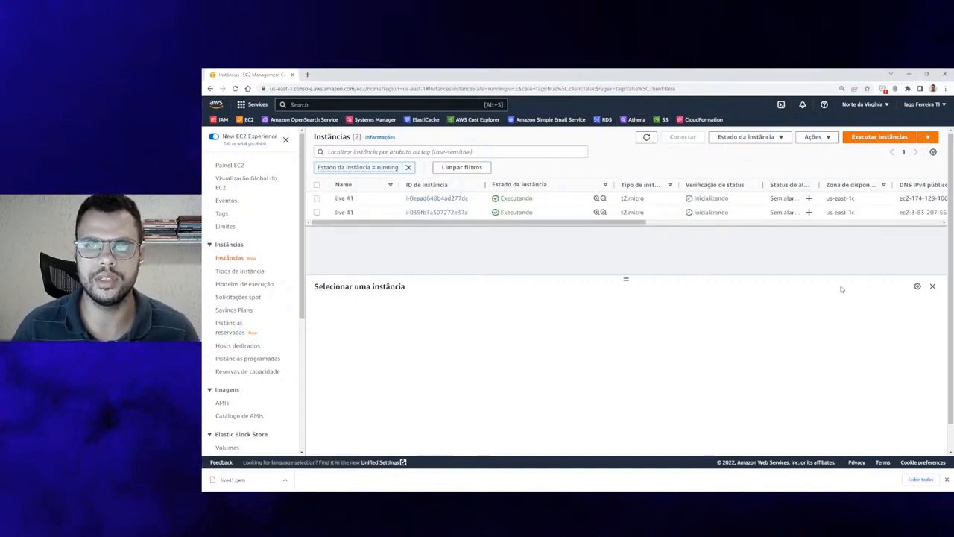
{"action": "mouse_move", "coordinate": [694, 199]}
{"action": "left_mouse_down"}
{"action": "mouse_move", "coordinate": [739, 207]}
{"action": "mouse_move", "coordinate": [699, 213]}
{"action": "left_mouse_up"}
{"action": "left_click", "coordinate": [708, 240]}
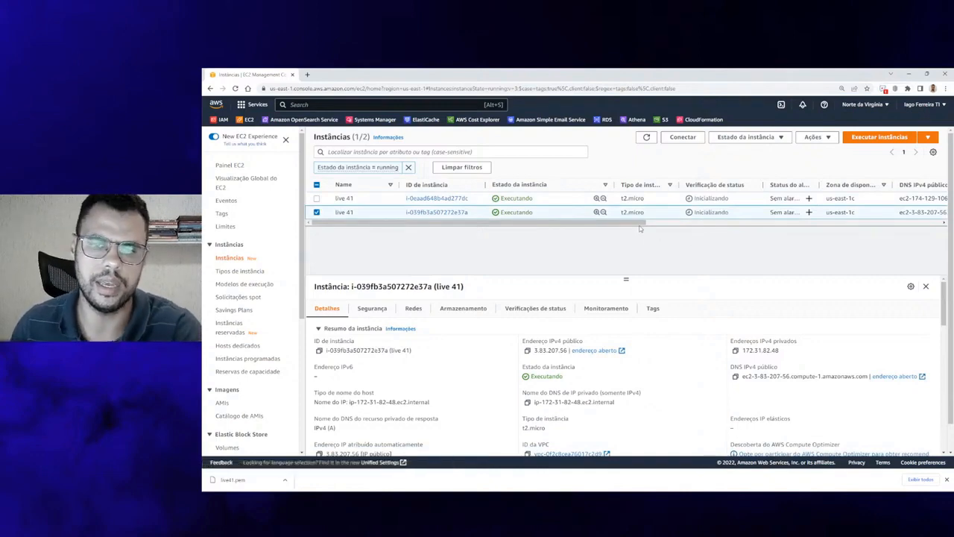
{"action": "mouse_move", "coordinate": [631, 224]}
{"action": "left_mouse_down"}
{"action": "mouse_move", "coordinate": [769, 223]}
{"action": "mouse_move", "coordinate": [626, 224]}
{"action": "left_mouse_up"}
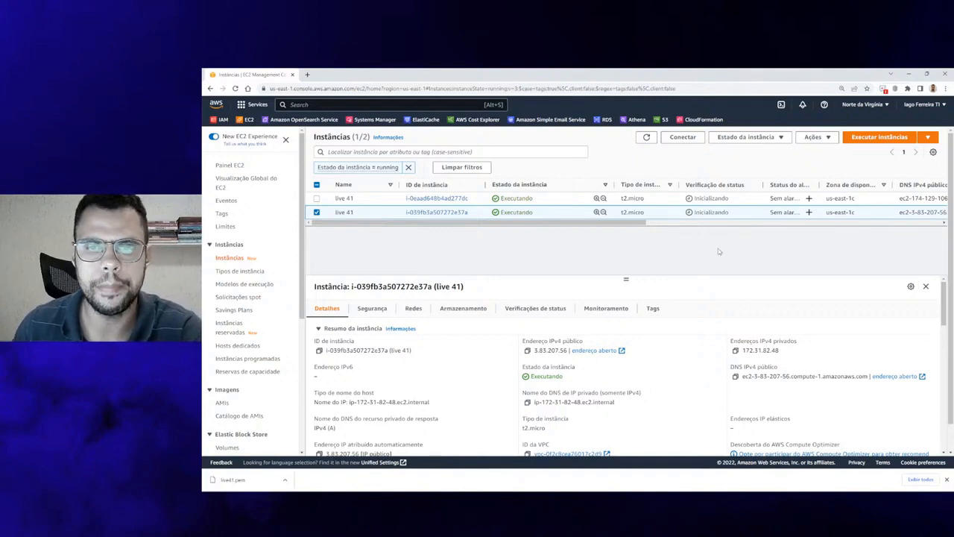
{"action": "left_click", "coordinate": [316, 211]}
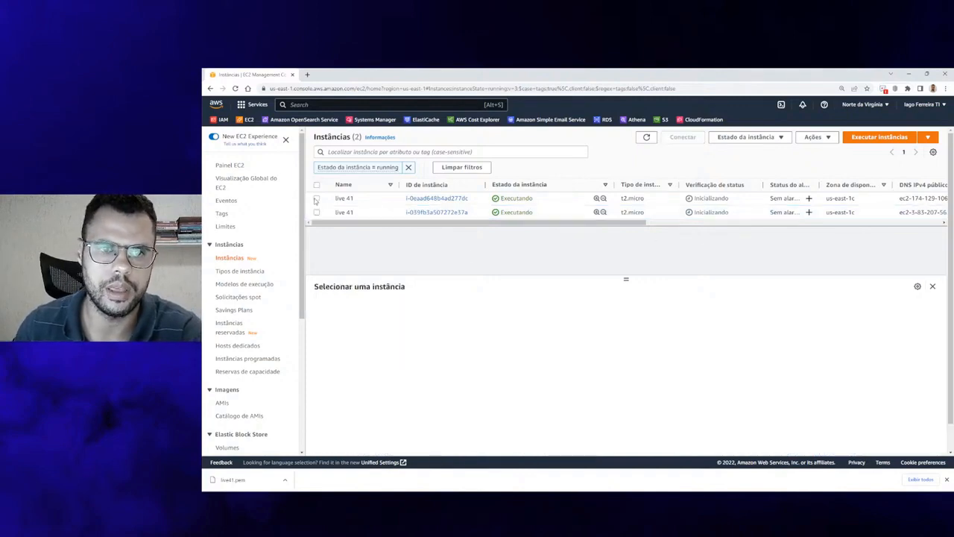
Rename the first running instance to 'live 41 - 1' and save it
{"action": "left_click", "coordinate": [316, 199]}
{"action": "left_click", "coordinate": [359, 199]}
{"action": "triple_click", "coordinate": [415, 216]}
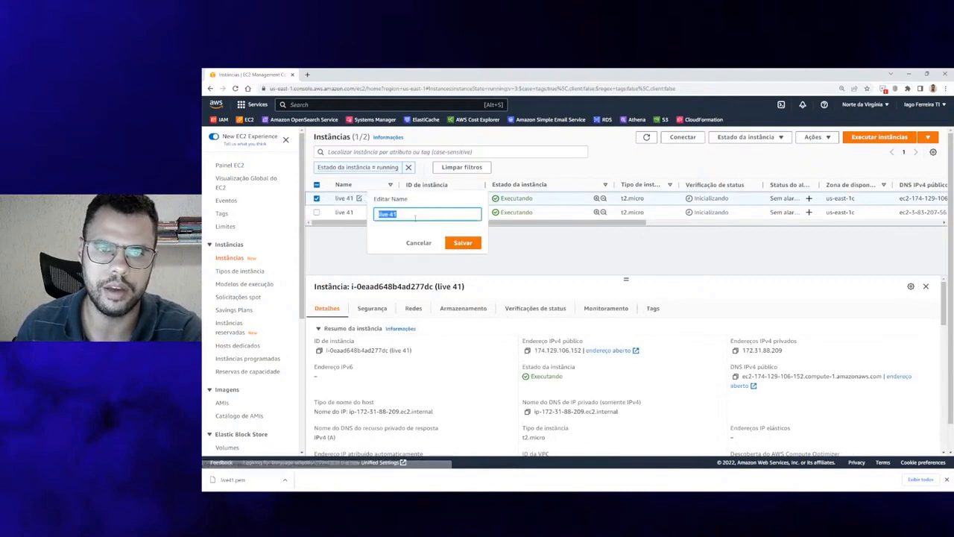
{"action": "left_click", "coordinate": [415, 216]}
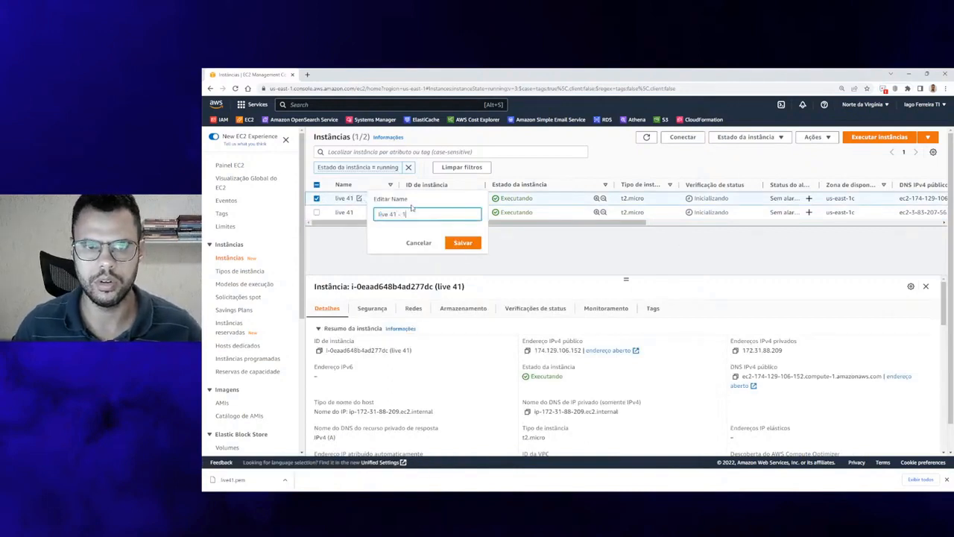
{"action": "left_click", "coordinate": [463, 243]}
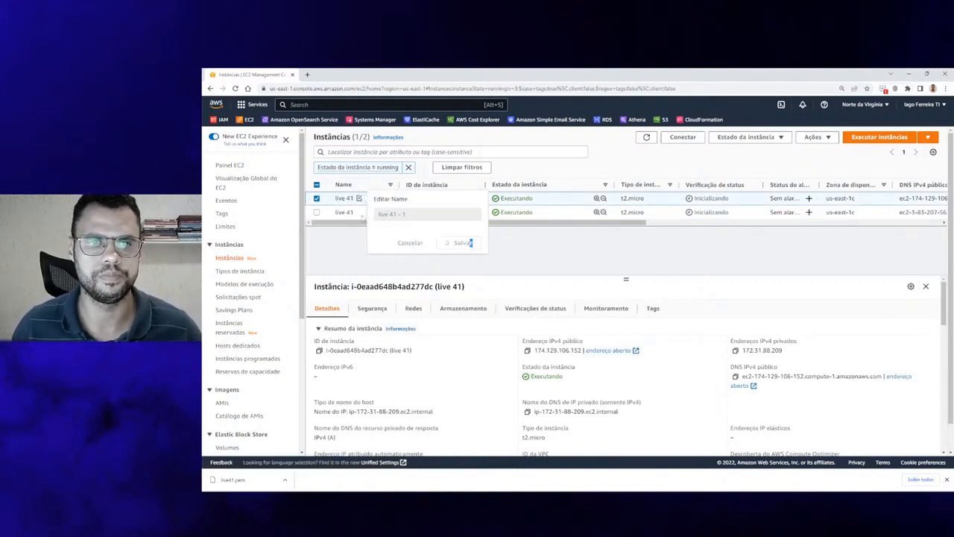
Rename the second running instance to 'live 41 - 2' and save it
{"action": "left_click", "coordinate": [358, 212]}
{"action": "triple_click", "coordinate": [406, 226]}
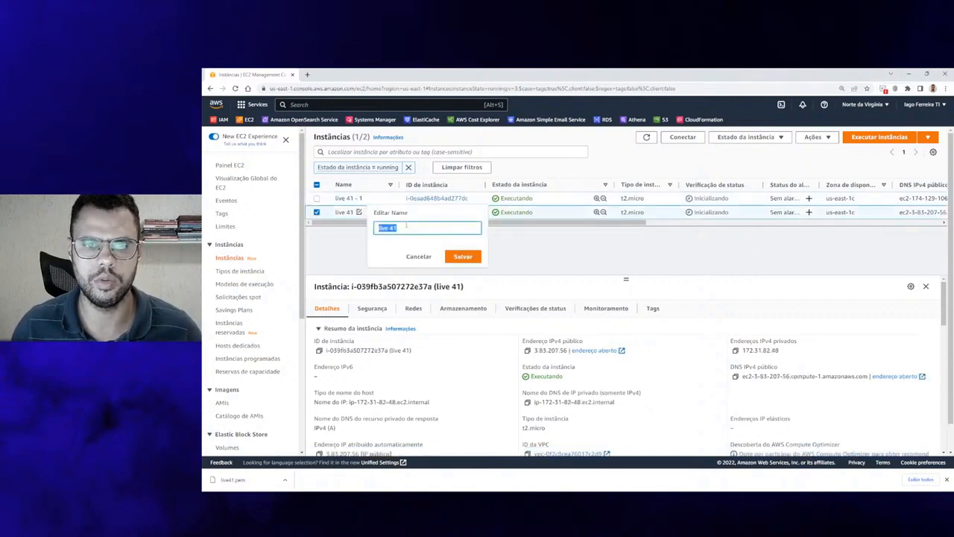
{"action": "left_click", "coordinate": [407, 226]}
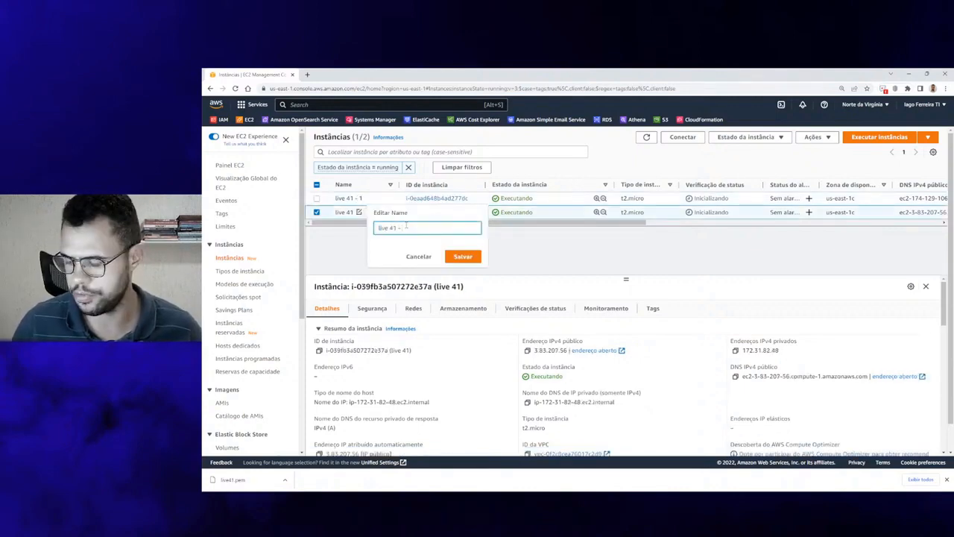
{"action": "left_click", "coordinate": [463, 256]}
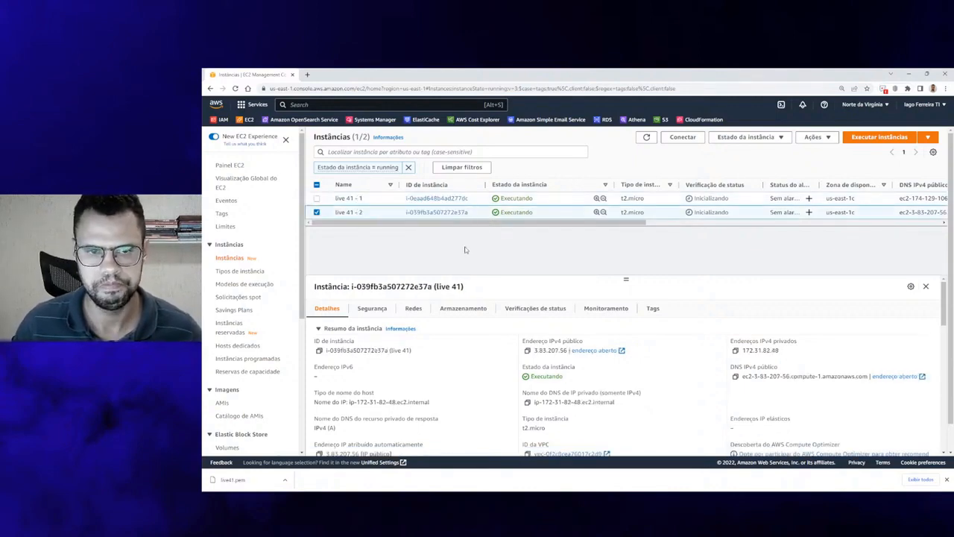
{"action": "left_click", "coordinate": [317, 198]}
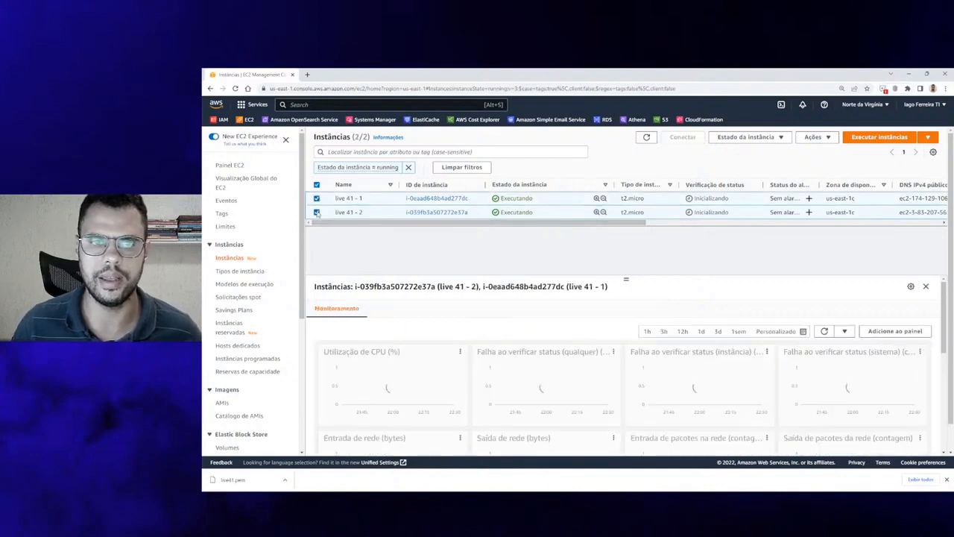
Connect to live 41 - 1 through EC2 Instance Connect as the ubuntu user
{"action": "left_click", "coordinate": [316, 212]}
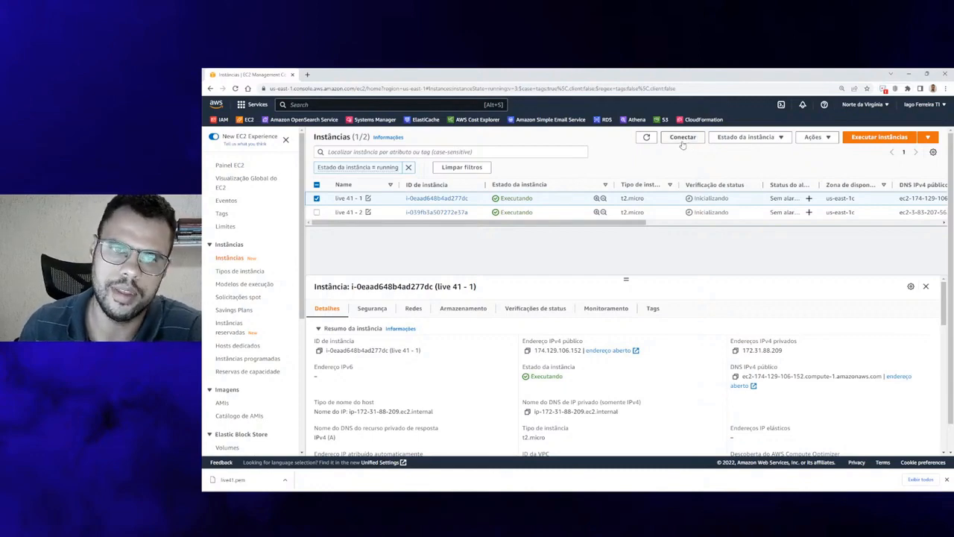
{"action": "left_click", "coordinate": [682, 139]}
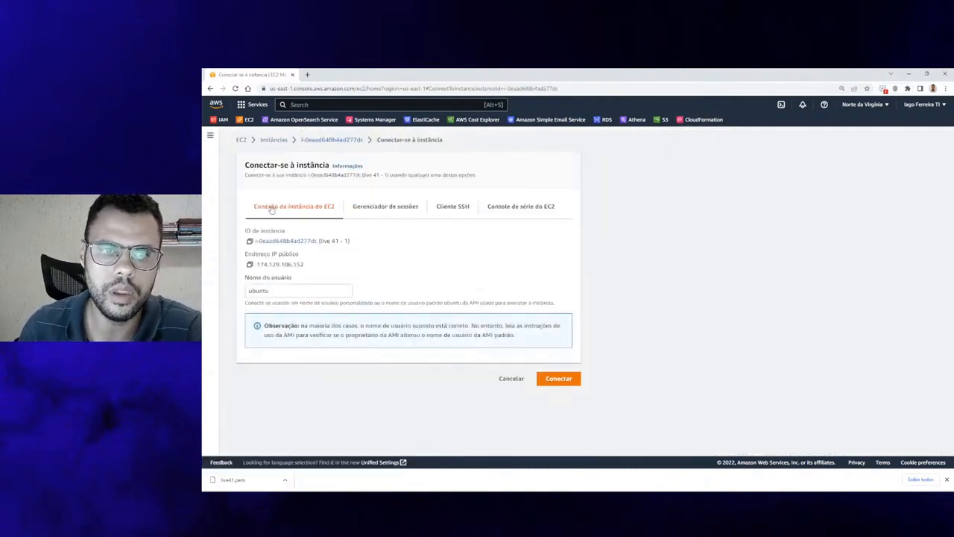
{"action": "left_click_drag", "start_coordinate": [241, 206], "coordinate": [338, 213]}
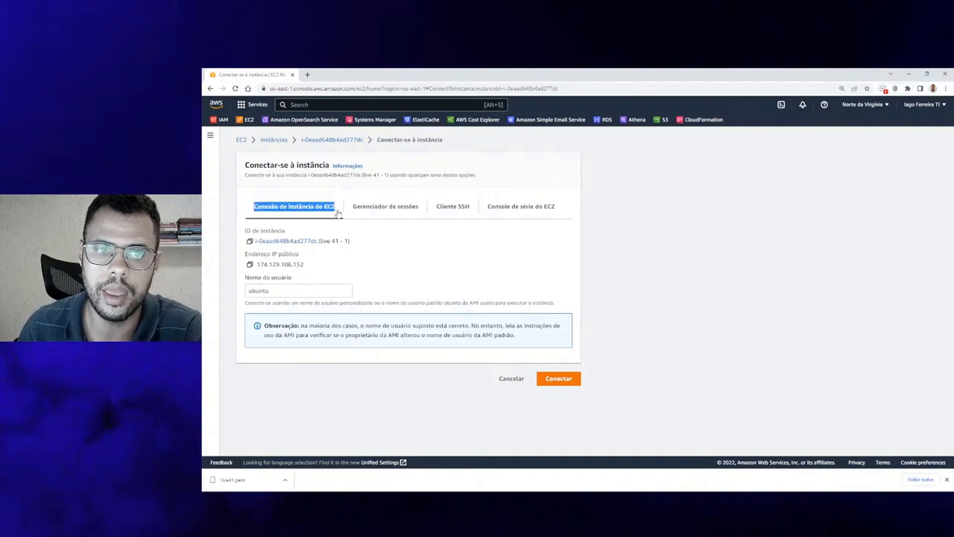
{"action": "left_click", "coordinate": [559, 378]}
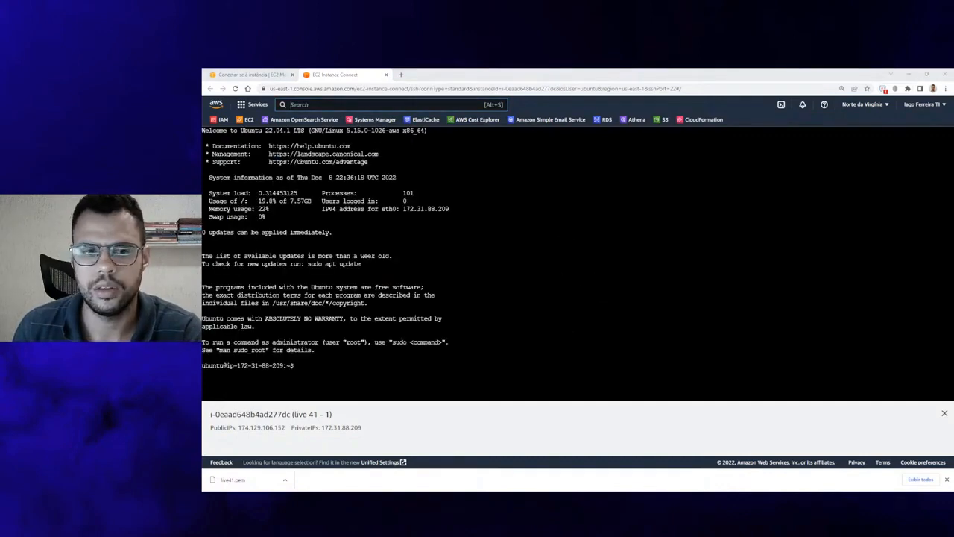
Run clear in the terminal to remove the welcome text
{"action": "left_click", "coordinate": [490, 268]}
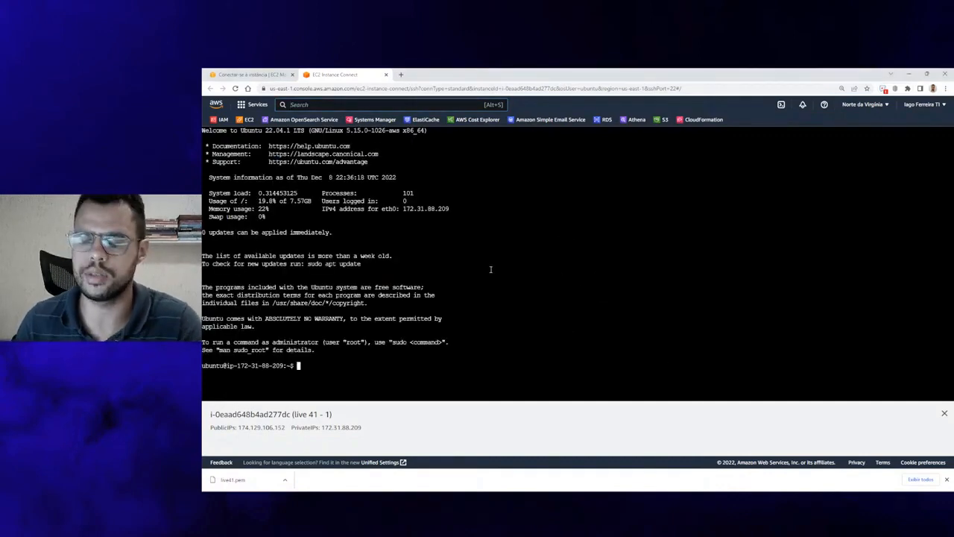
{"action": "type", "text": "clear"}
{"action": "key", "text": "Return"}
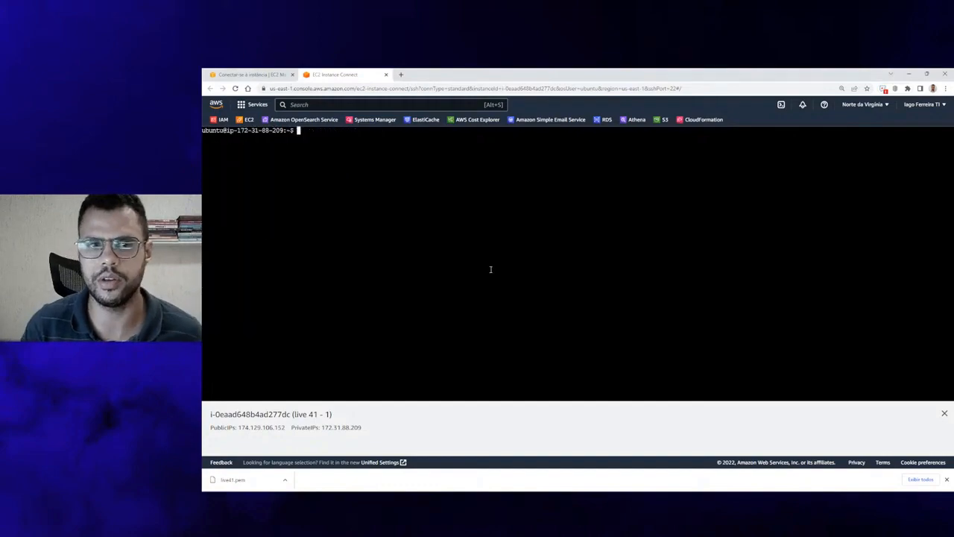